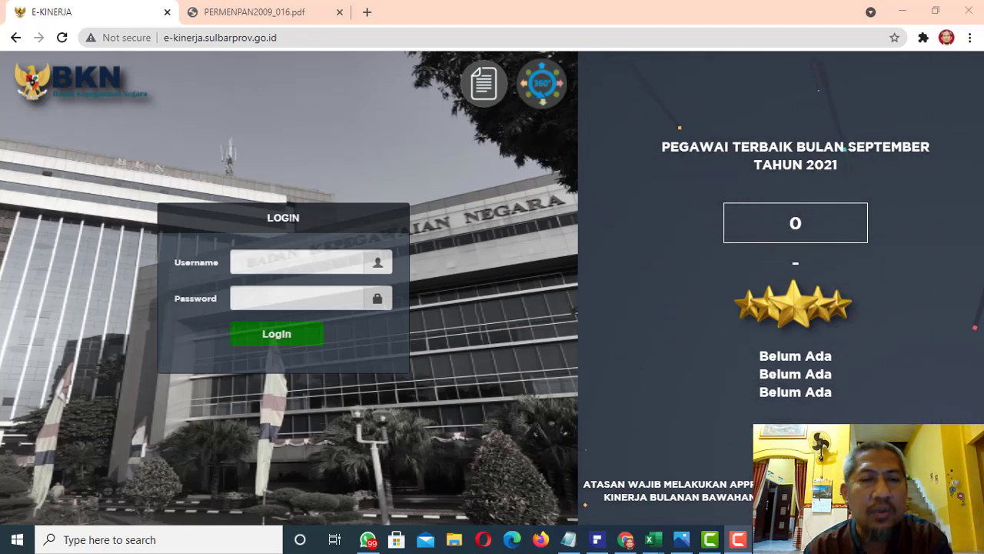
# Log in to e-Kinerja with the employee's username and password, decline saving them, and enter the DES (Daily Evaluation System) application
pyautogui.click(282, 262)
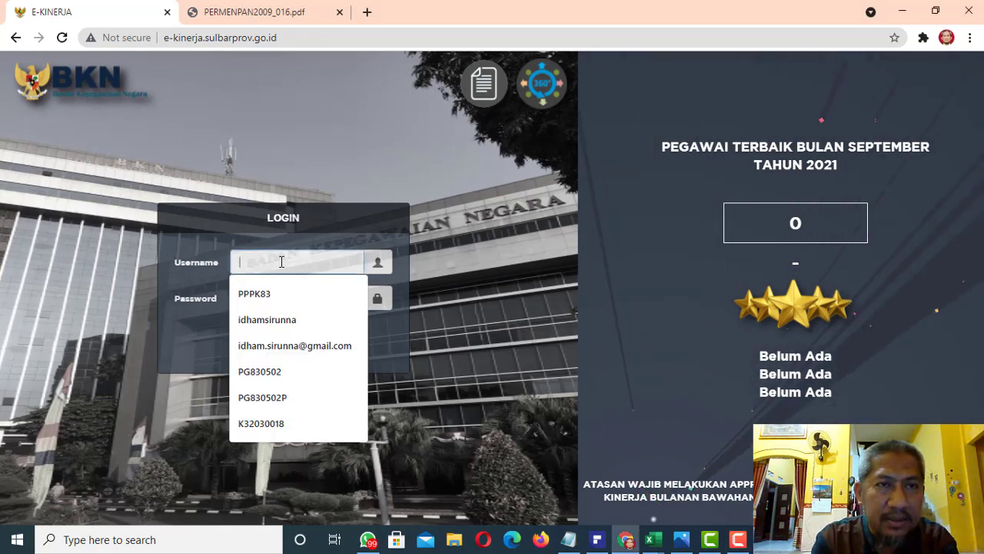
pyautogui.hotkey('ctrl', 'v')
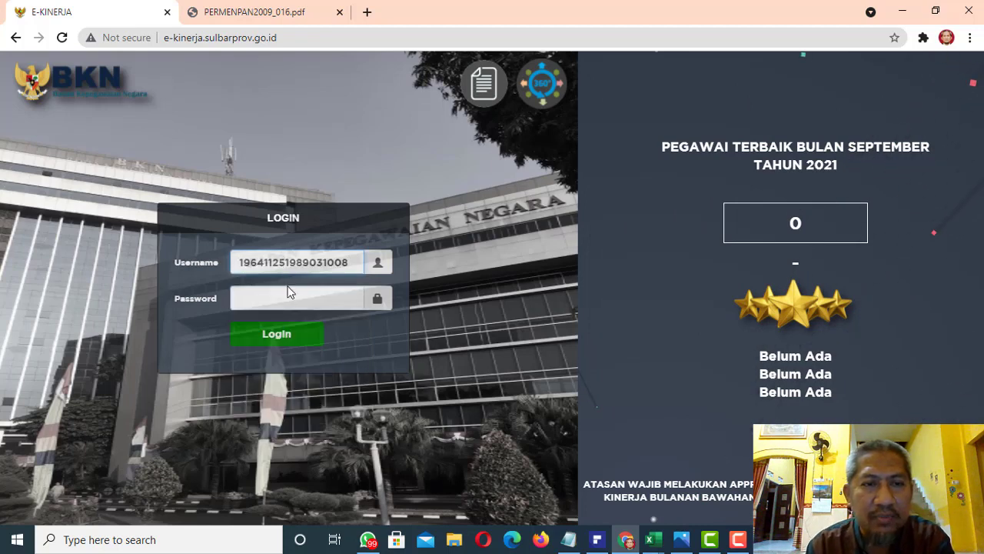
pyautogui.click(289, 296)
pyautogui.hotkey('ctrl', 'v')
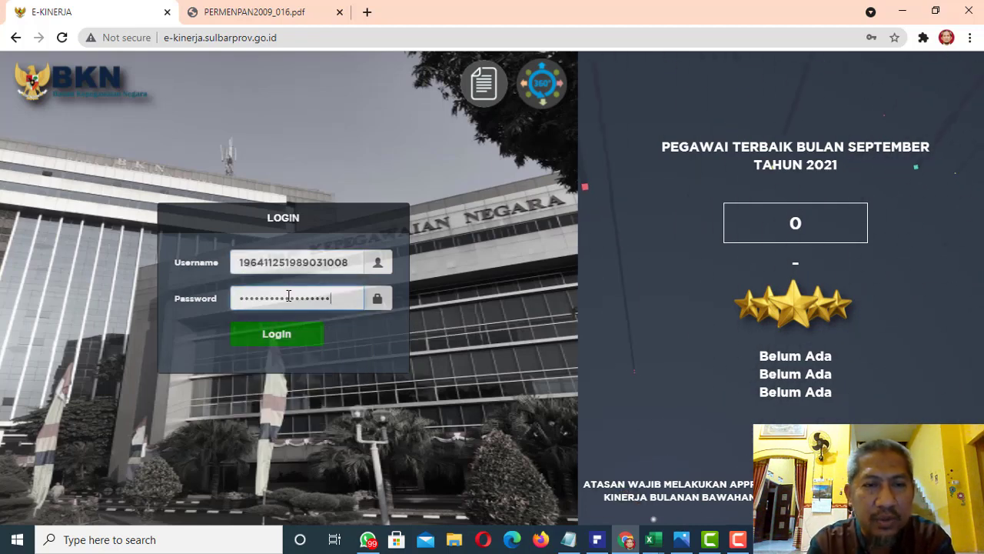
pyautogui.click(303, 332)
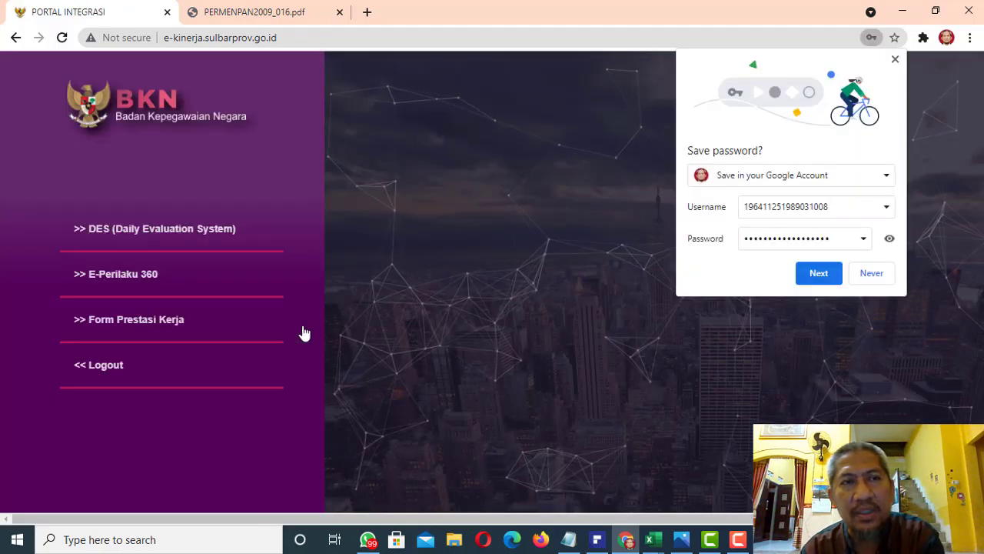
pyautogui.click(895, 59)
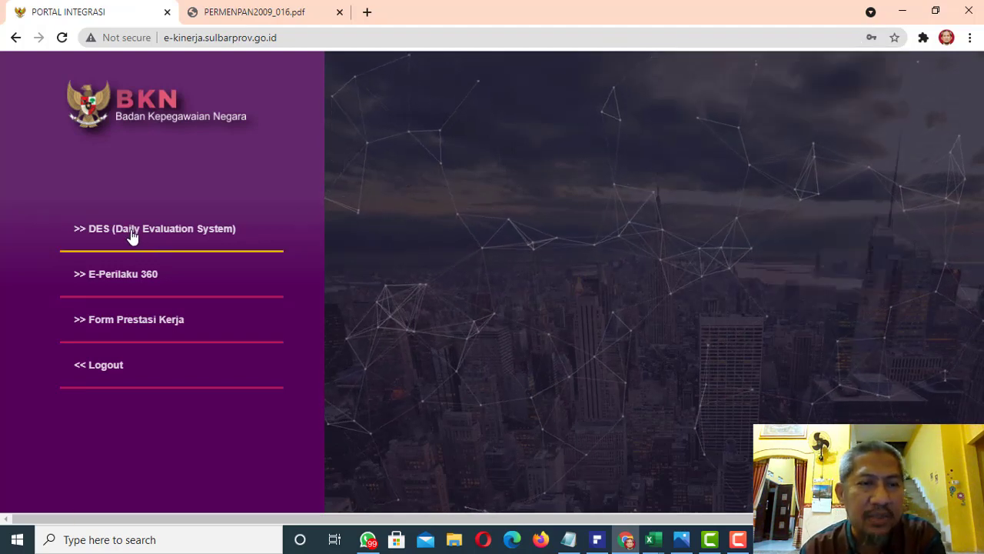
pyautogui.click(132, 235)
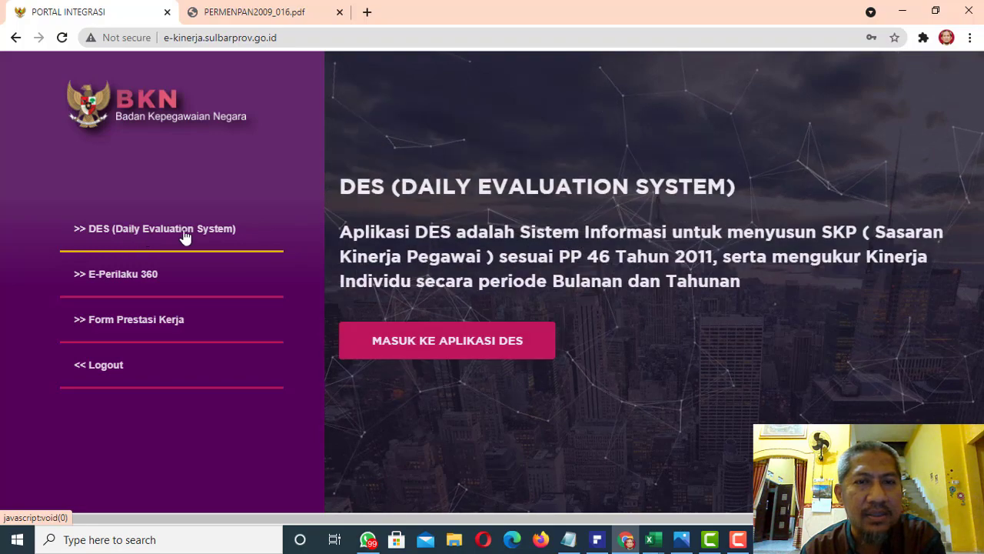
pyautogui.click(411, 344)
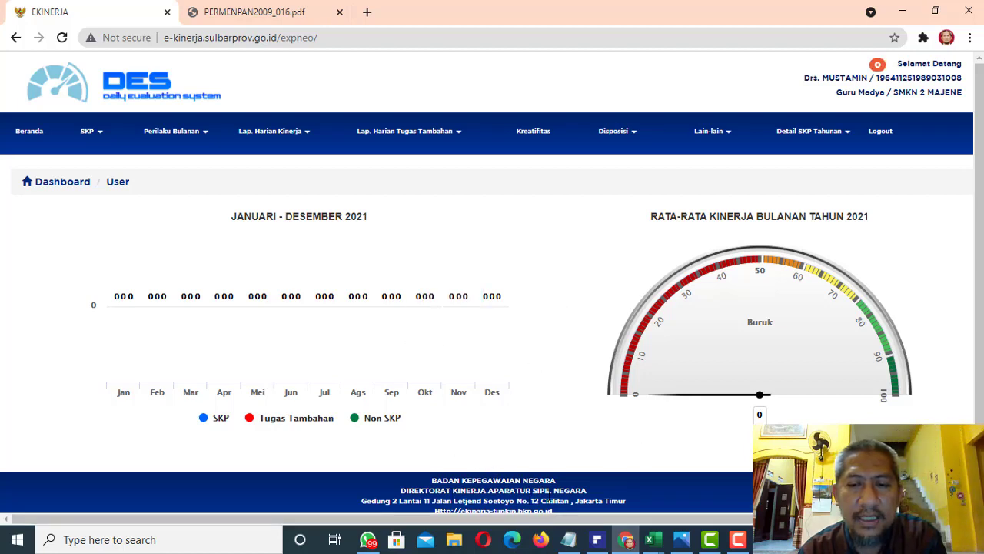
# Examine the KEPALA SEKOLAH credits for golongan IV A, BAIK, in Tabel_Angka_Kredit_PK_Guru in Excel and the TUPOKSI KEPALA SEKOLAH image in Photos
pyautogui.moveTo(650, 539)
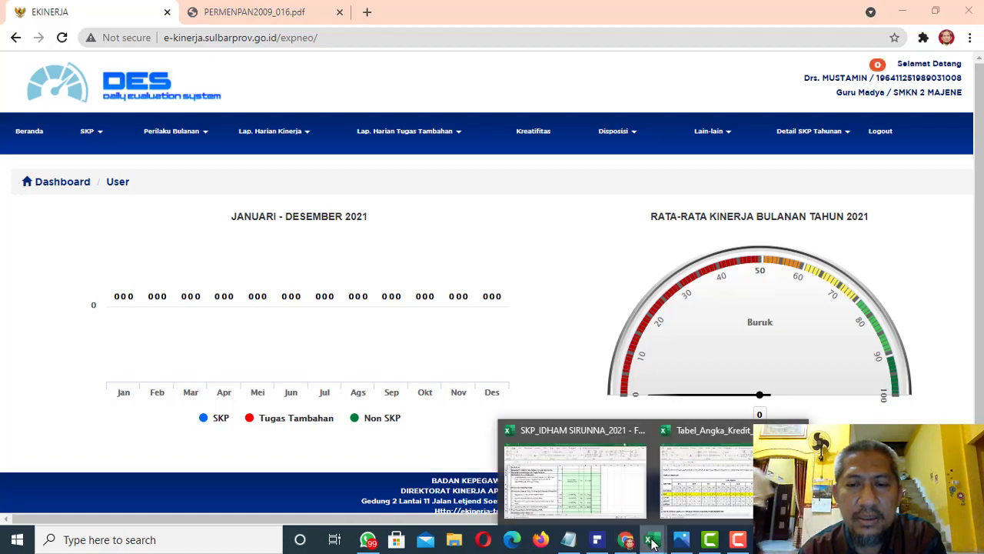
pyautogui.moveTo(604, 493)
pyautogui.click(706, 480)
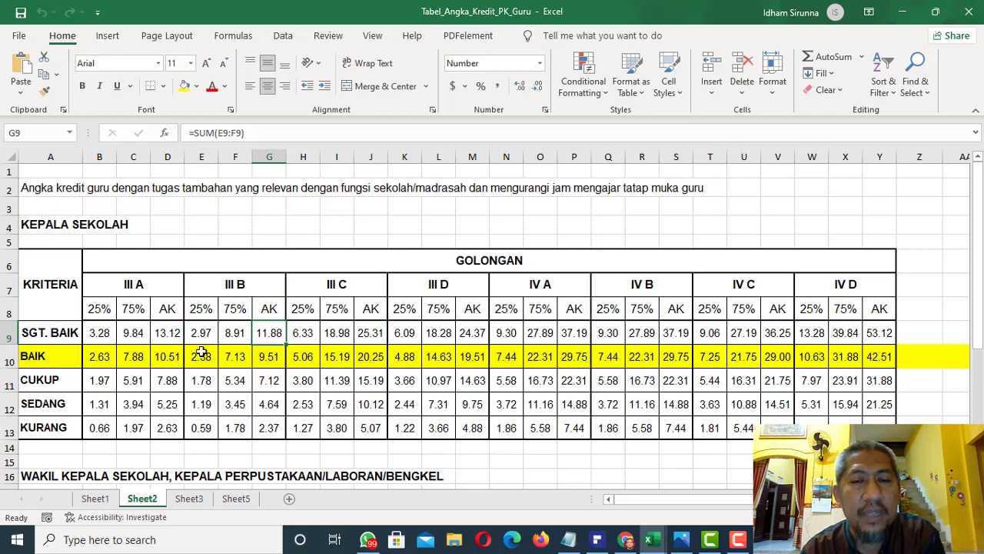
pyautogui.click(546, 362)
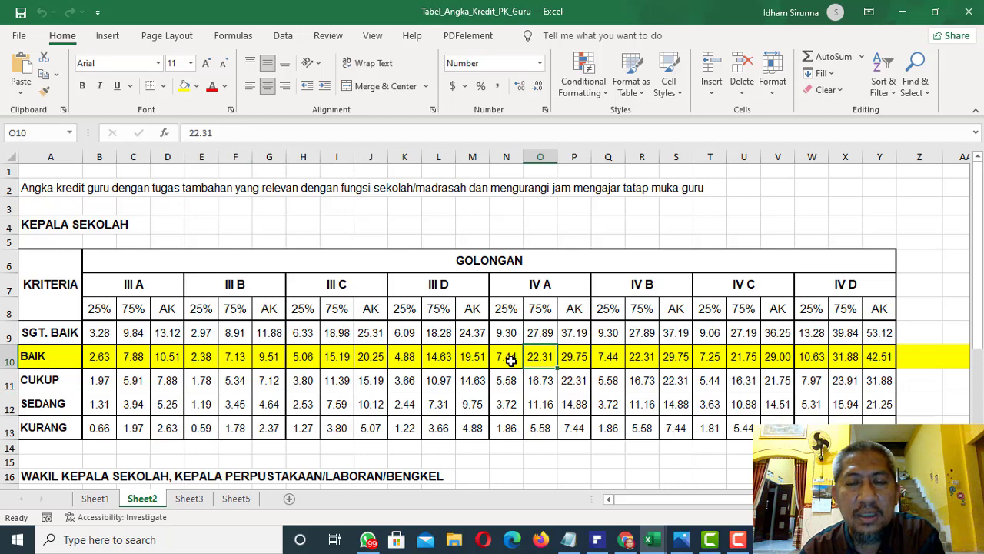
pyautogui.click(511, 361)
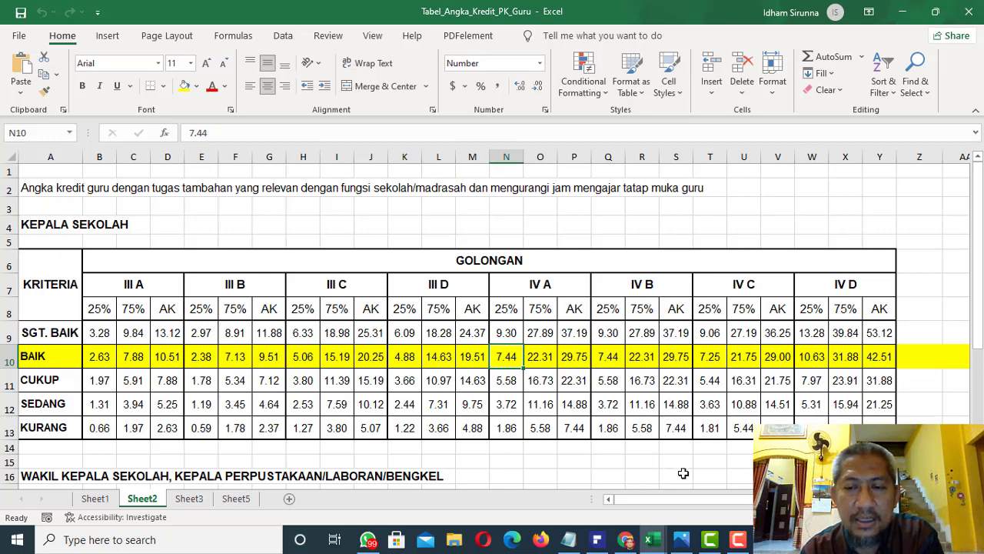
pyautogui.click(683, 540)
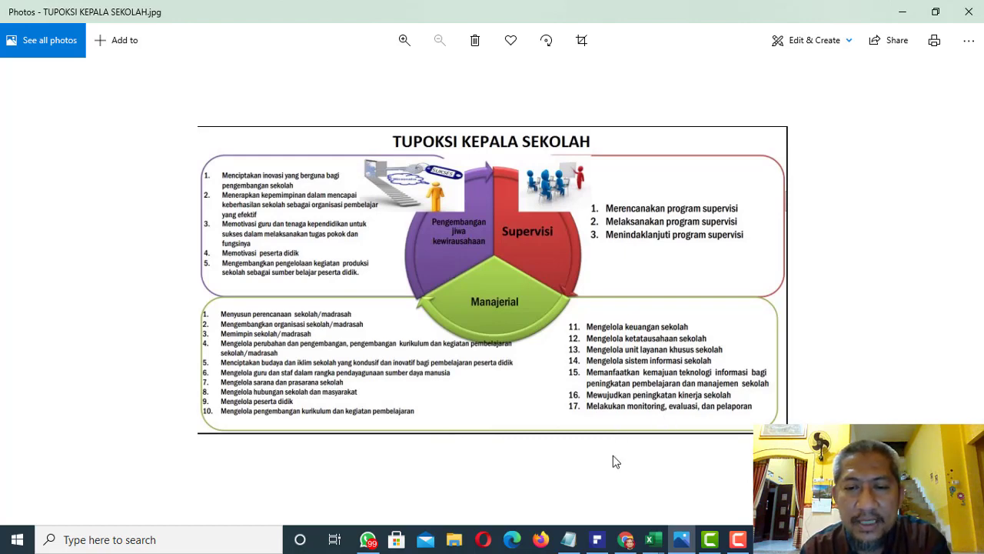
# Return to DES in Chrome, open the yearly SKP targets and realizations, and start adding a new SKP period
pyautogui.click(627, 540)
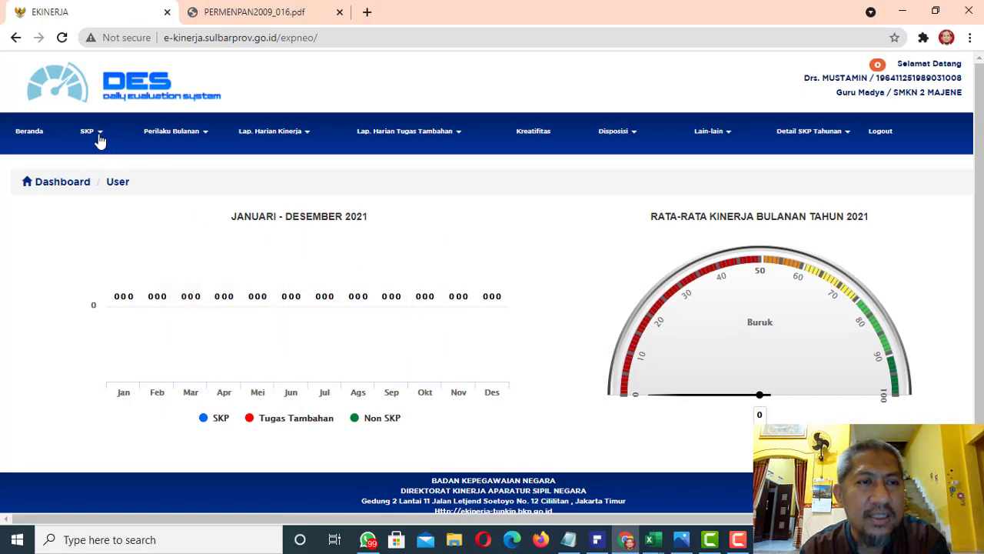
pyautogui.click(99, 140)
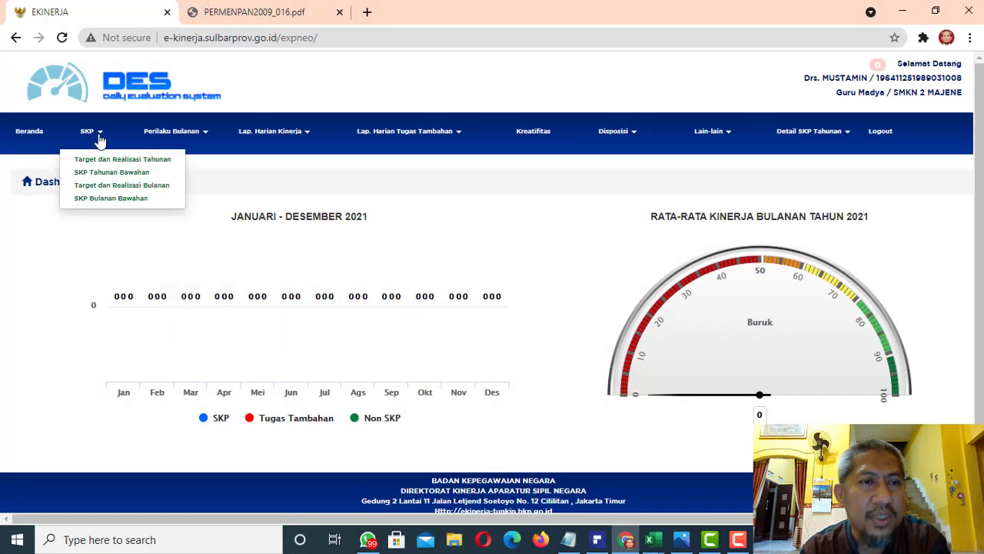
pyautogui.click(129, 162)
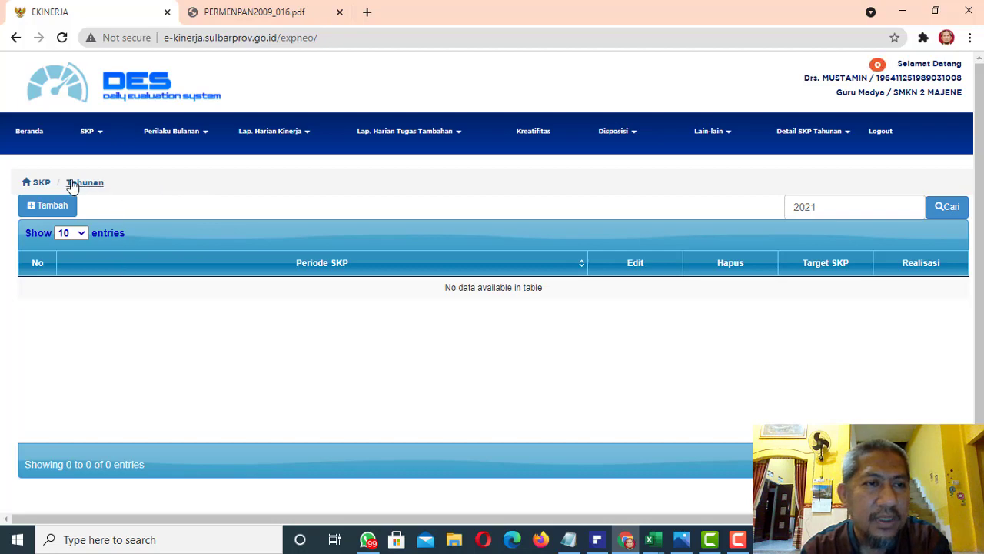
pyautogui.click(47, 206)
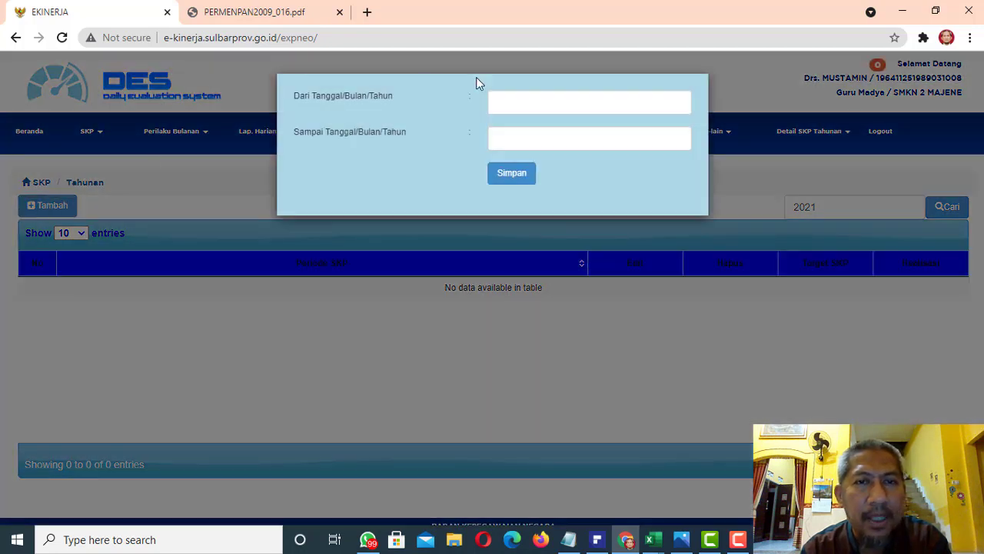
# Set the SKP period's start date to 2021-01-04
pyautogui.click(518, 104)
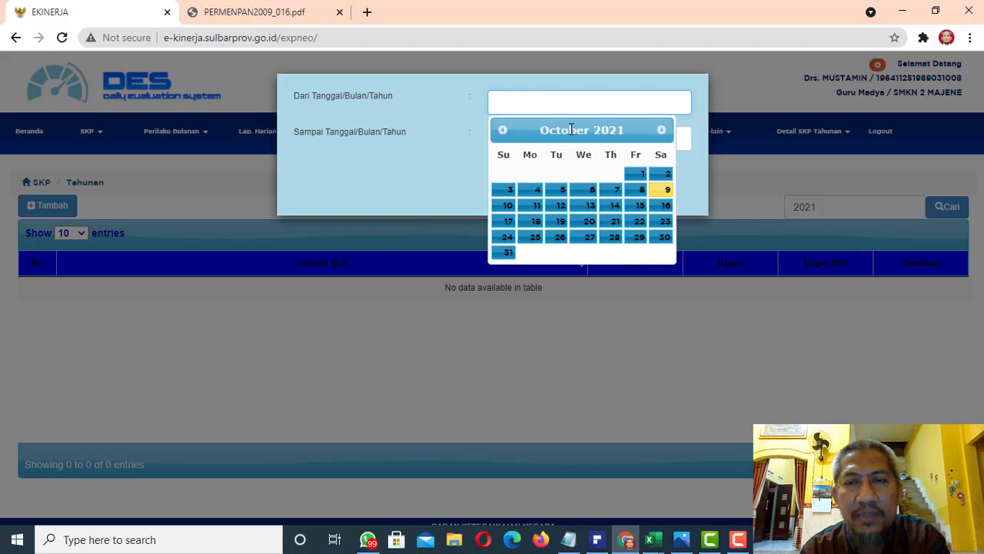
pyautogui.click(509, 133)
pyautogui.click(507, 133)
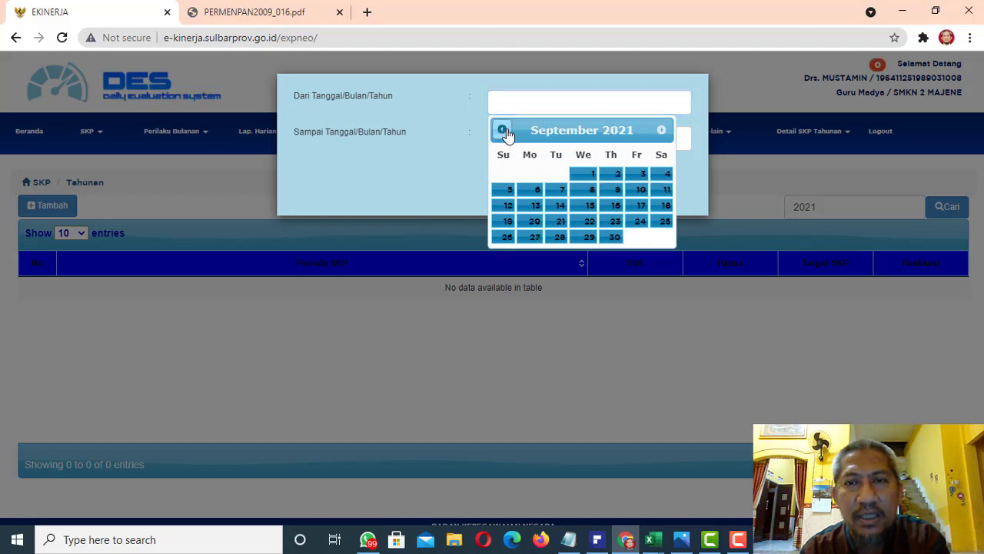
pyautogui.doubleClick(506, 134)
pyautogui.doubleClick(504, 131)
pyautogui.click(504, 130)
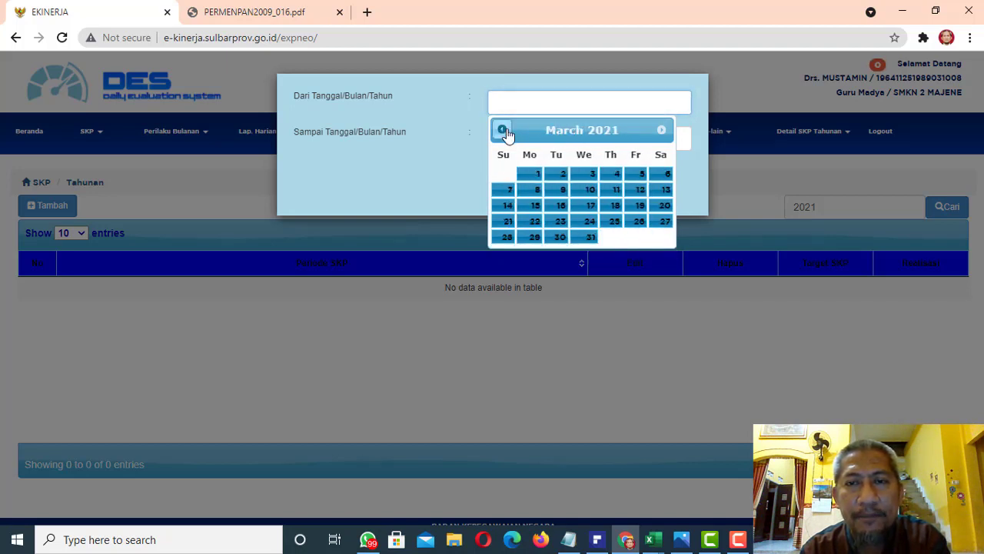
pyautogui.click(504, 131)
pyautogui.click(504, 131)
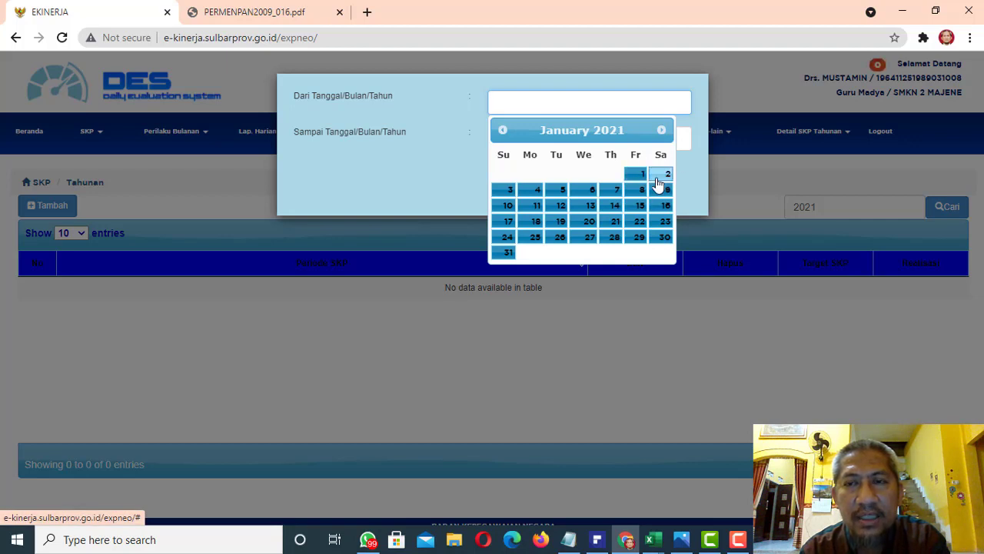
pyautogui.click(530, 191)
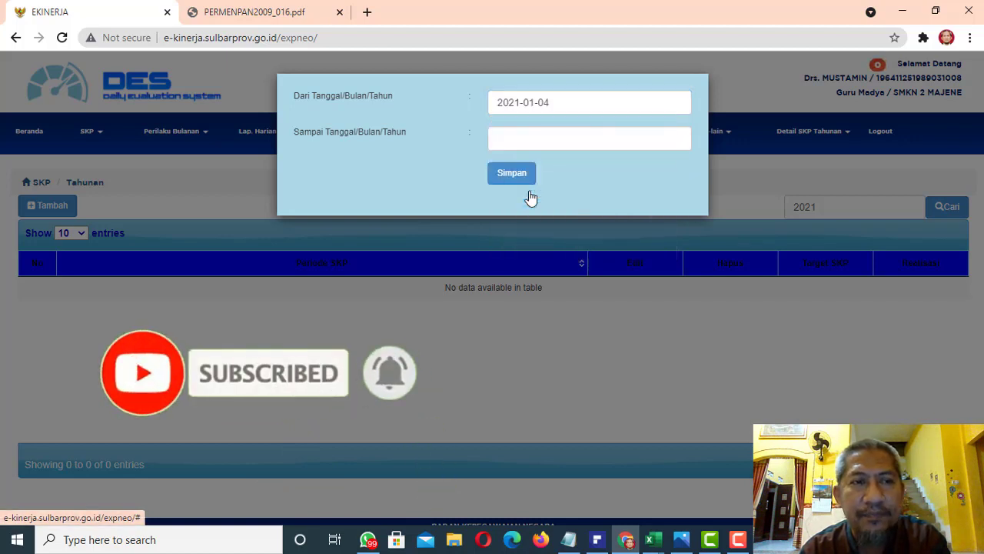
# Set the SKP period's end date to 2021-12-31 and save the period
pyautogui.click(519, 139)
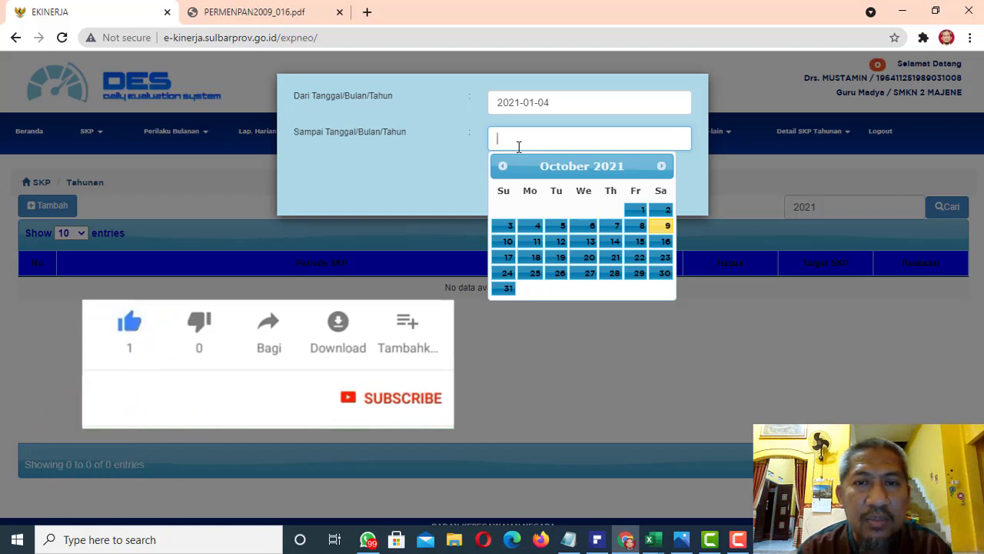
pyautogui.click(663, 167)
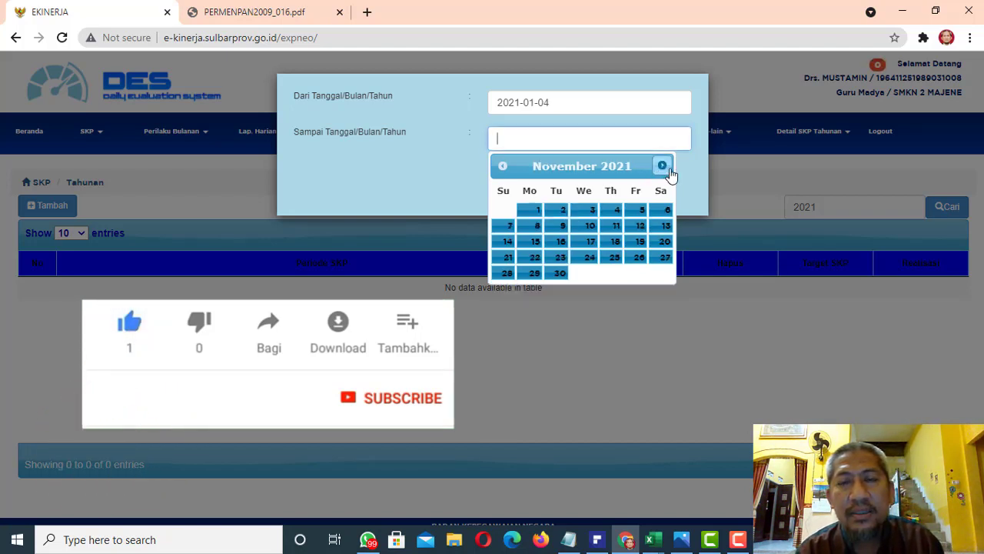
pyautogui.click(664, 169)
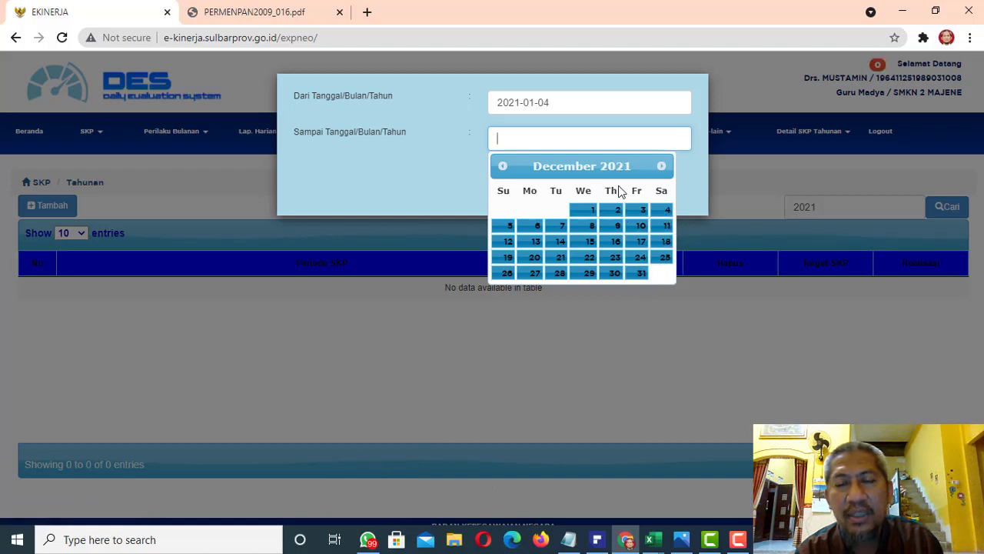
pyautogui.click(641, 274)
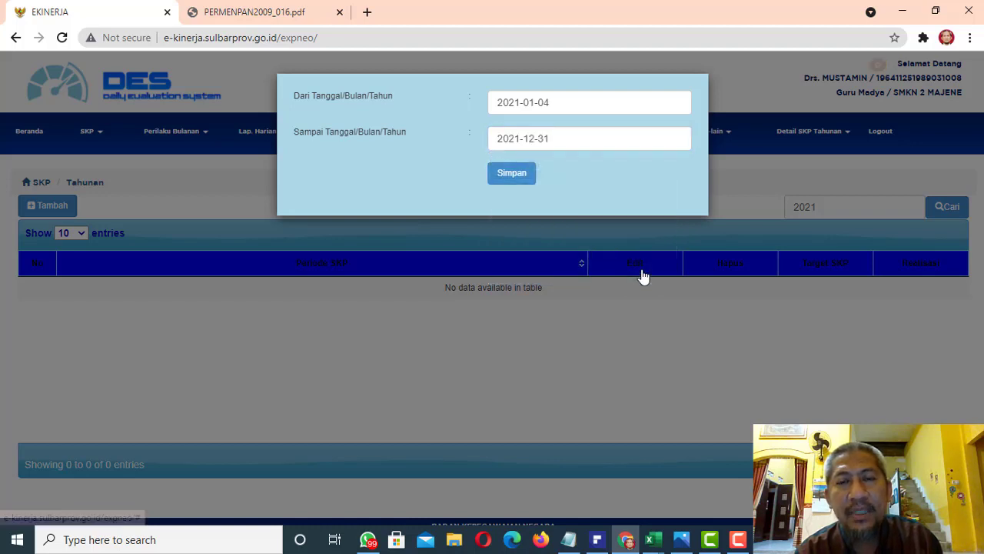
pyautogui.click(516, 176)
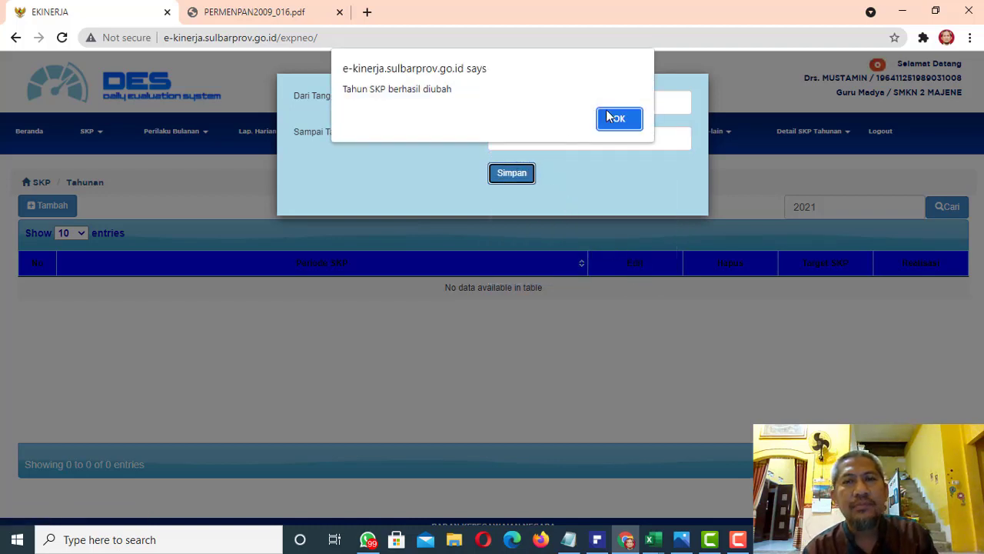
pyautogui.click(618, 120)
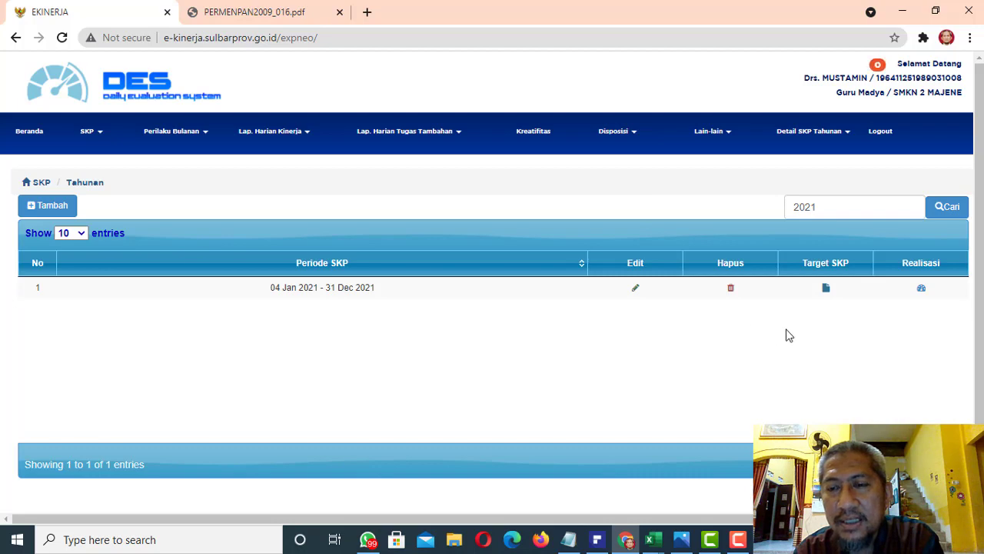
# Open the target list of the 2021 SKP period and start a new annual activity target
pyautogui.click(827, 290)
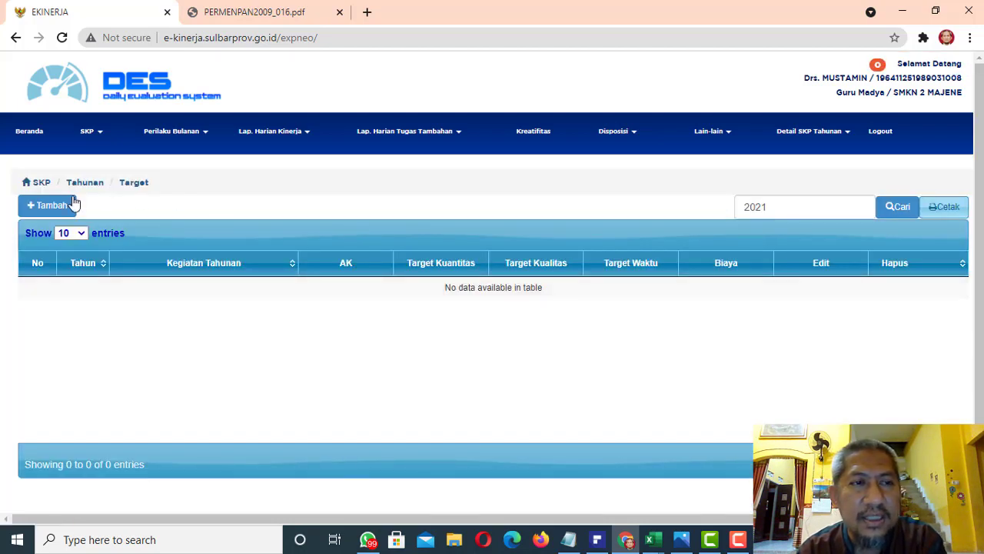
pyautogui.click(51, 207)
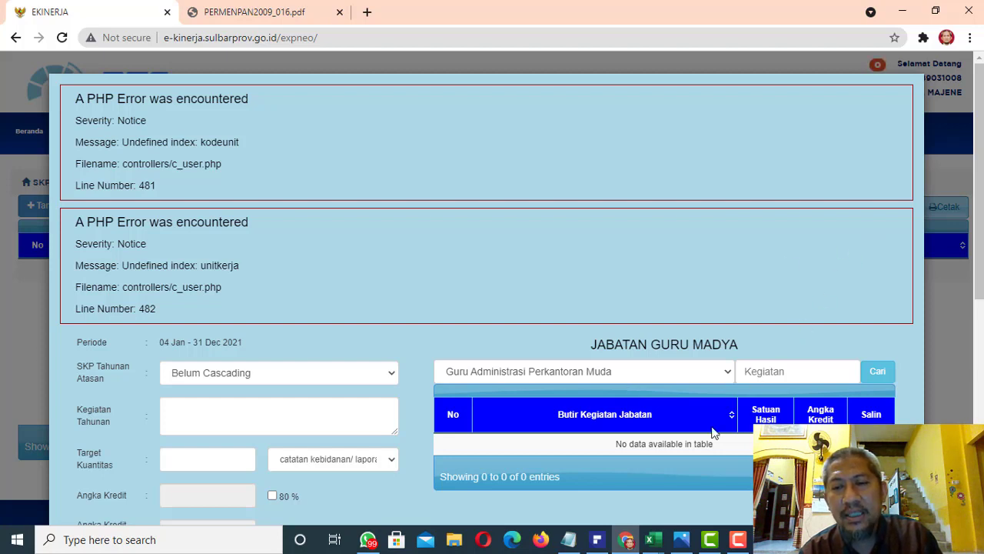
# Switch to PDFelement and examine the KEPALA SEKOLAH credit table in the perhitungan angka kredit document
pyautogui.moveTo(659, 540)
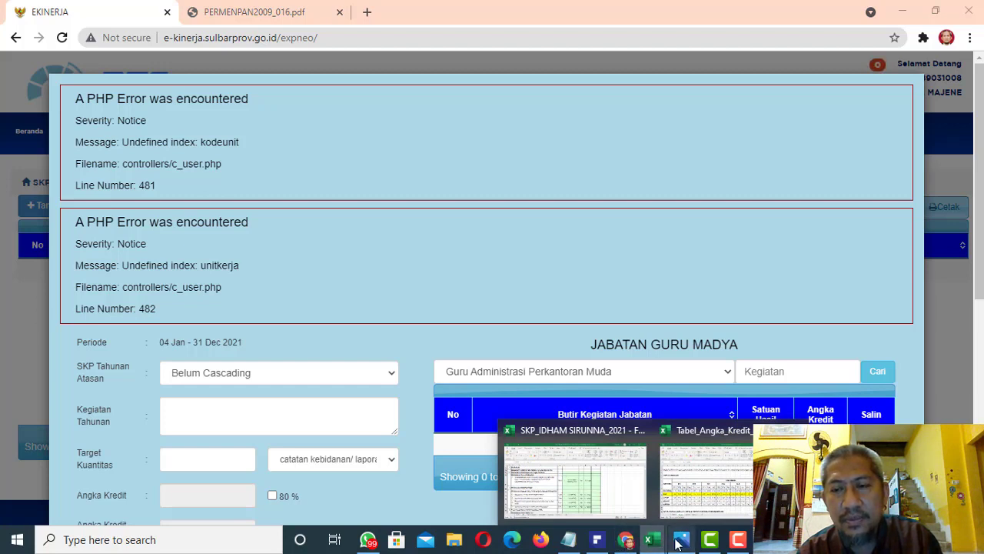
pyautogui.click(607, 549)
pyautogui.click(607, 549)
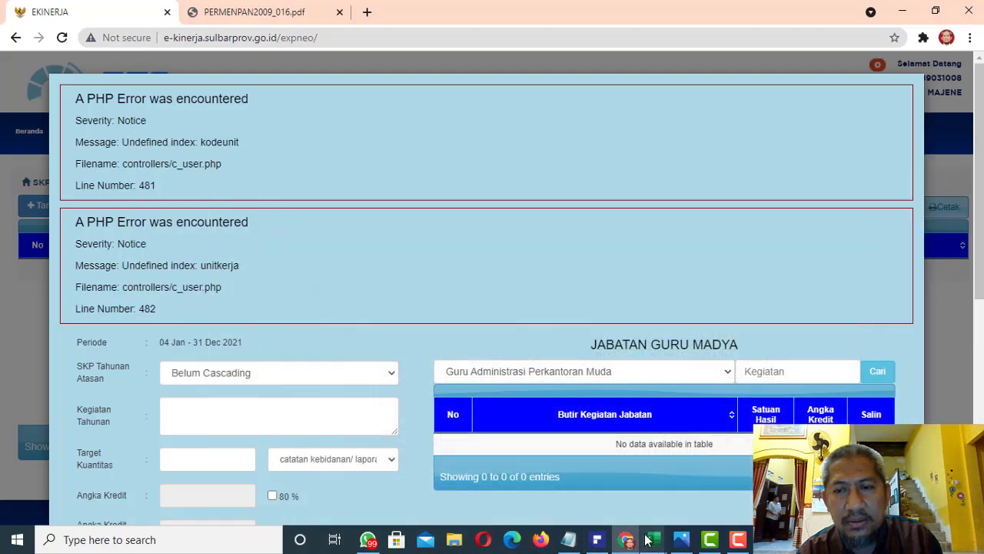
pyautogui.click(602, 549)
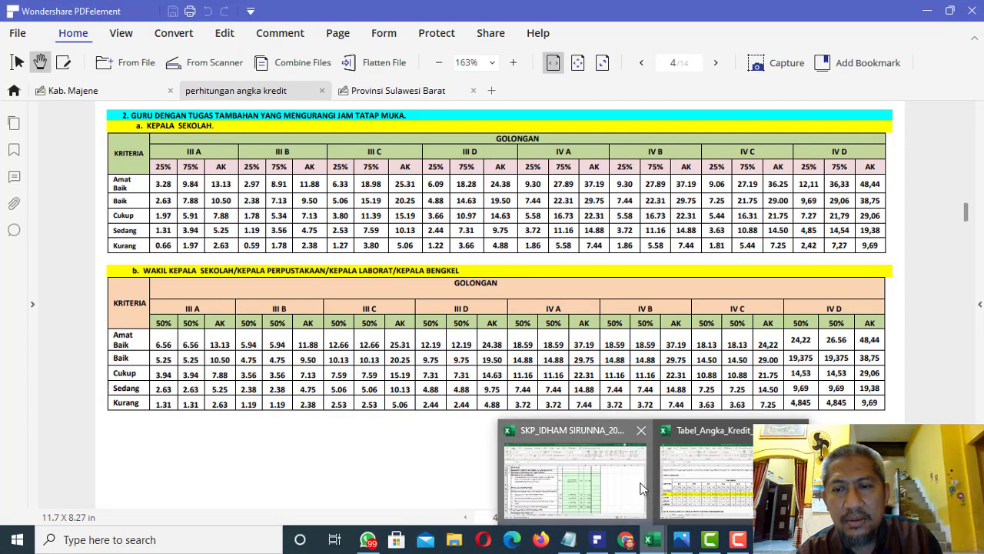
# Switch to the full 24 JP SKP workbook in Excel and examine the wording and output type of teaching activity 1.1
pyautogui.click(629, 515)
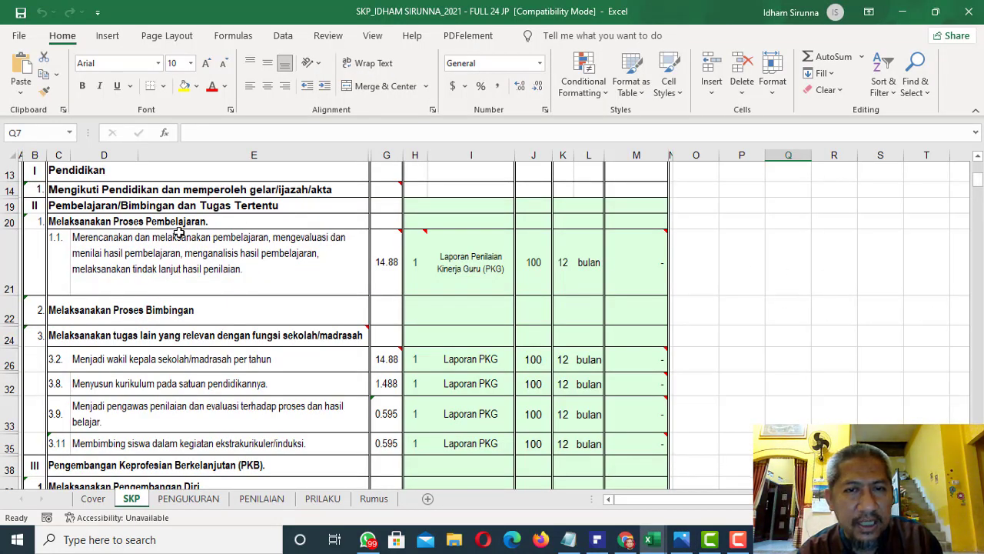
pyautogui.click(165, 247)
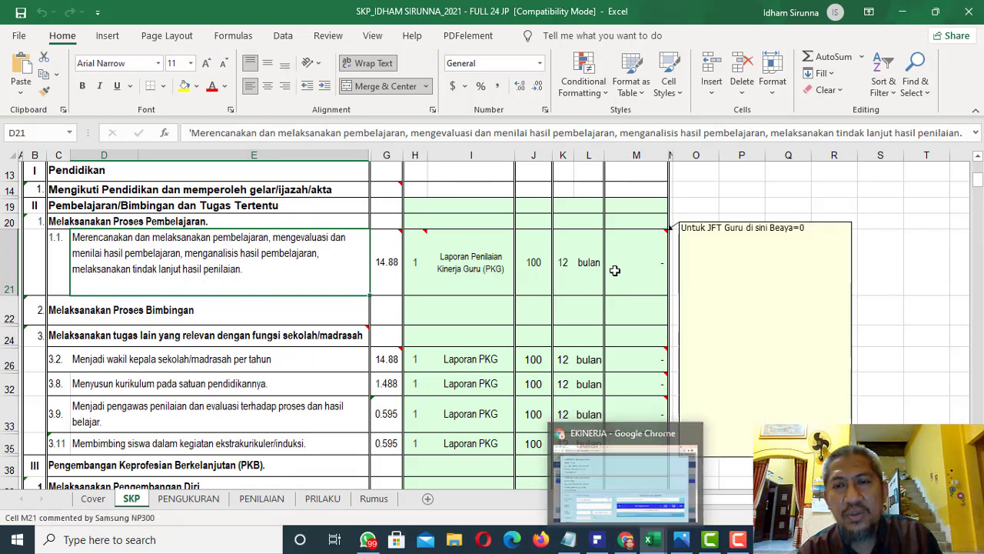
pyautogui.click(477, 266)
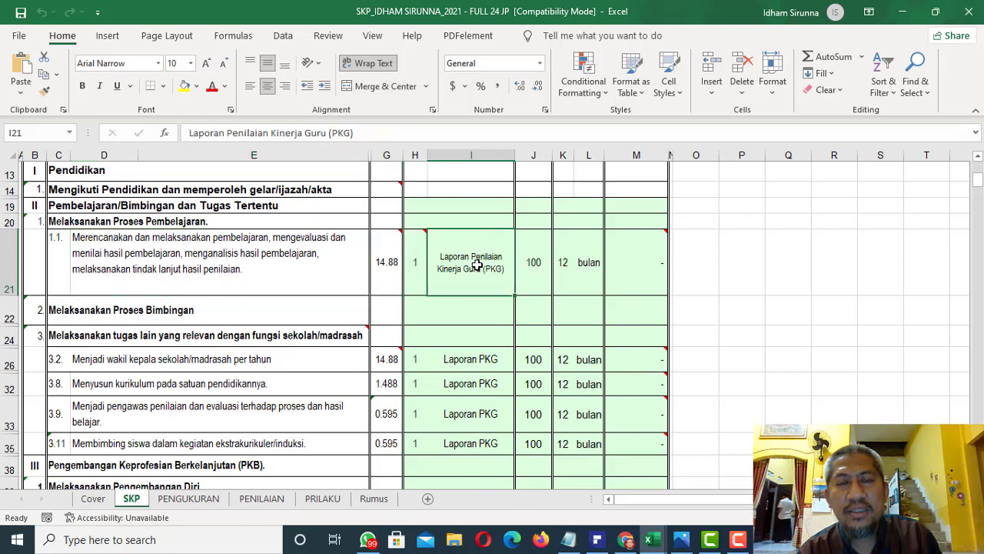
# Switch to the e-Kinerja annual target form in Chrome and choose Guru Madya as the position for the activity list
pyautogui.click(298, 261)
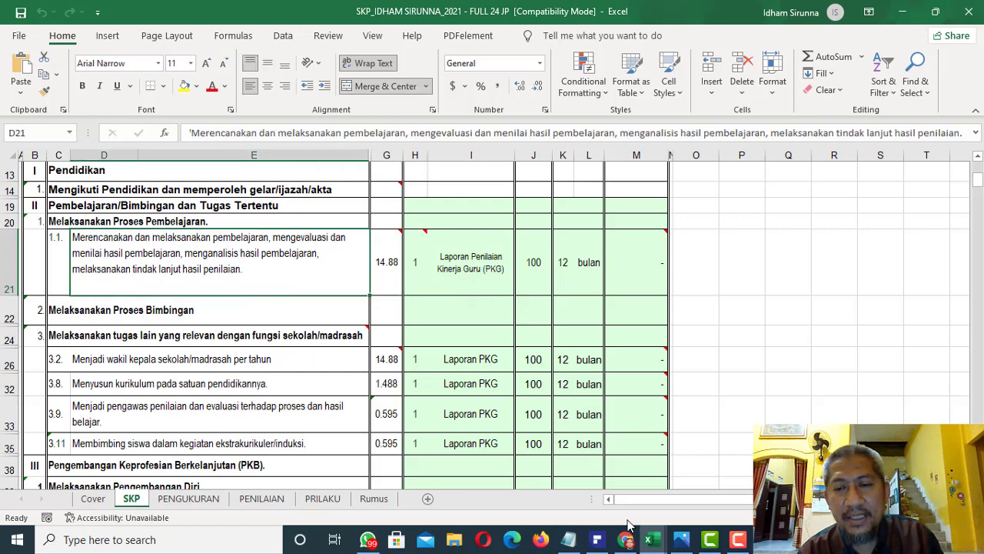
pyautogui.moveTo(629, 544)
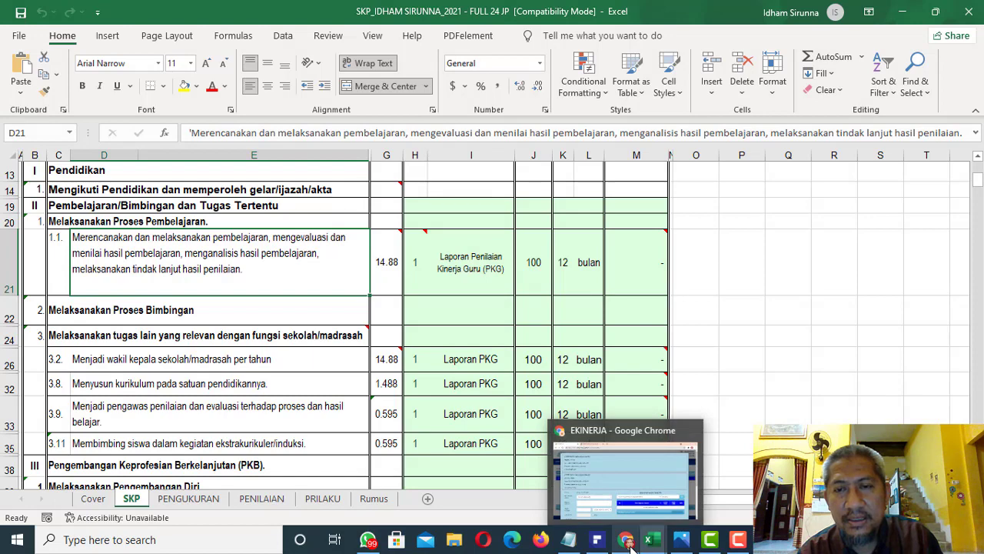
pyautogui.click(630, 544)
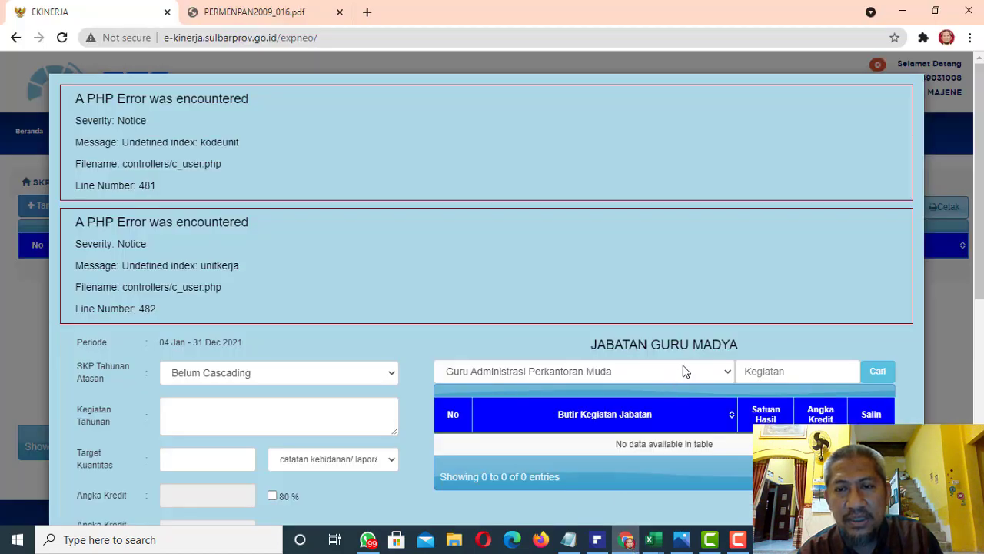
pyautogui.click(685, 371)
pyautogui.moveTo(764, 128); pyautogui.dragTo(769, 223)
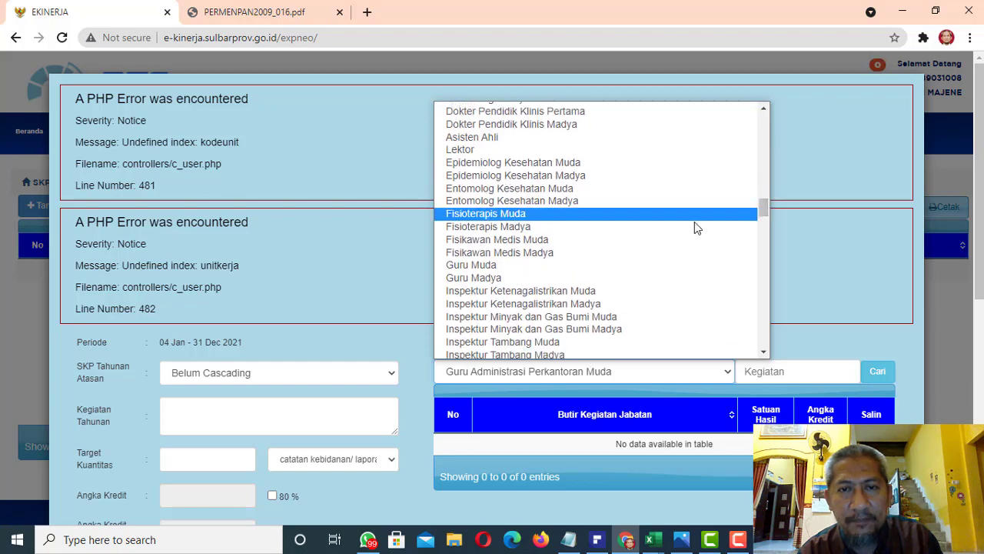
pyautogui.click(621, 274)
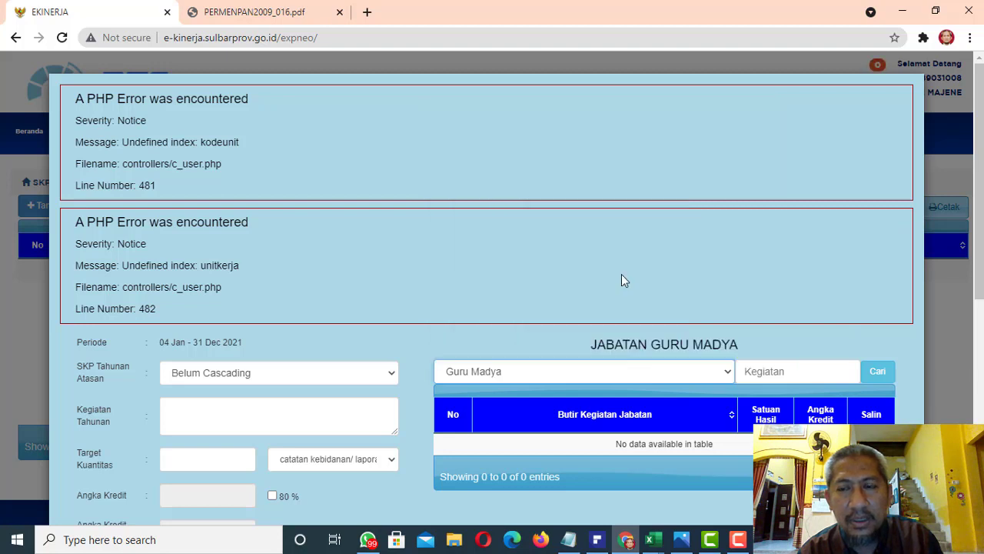
# Search the Guru Madya activity items for "kepala sekolah"
pyautogui.click(786, 376)
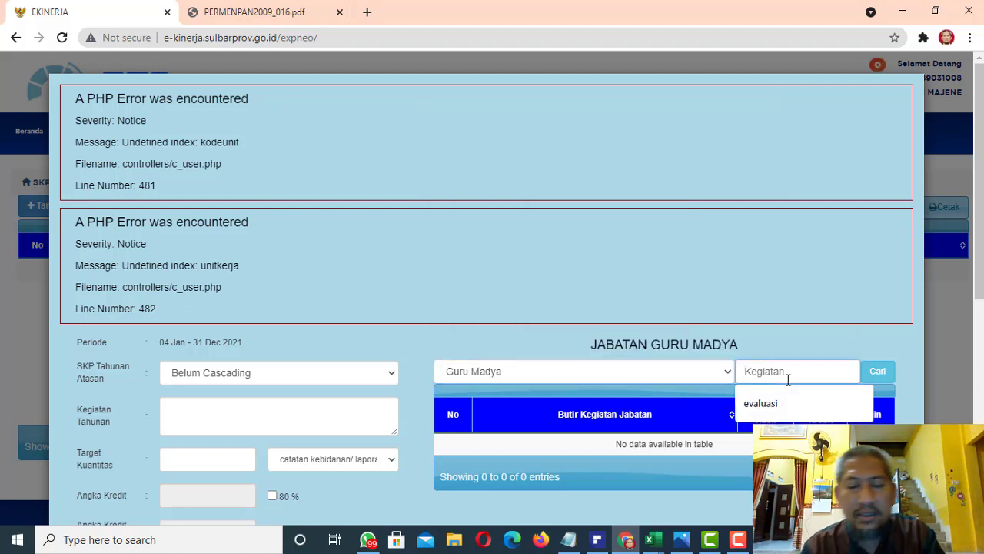
pyautogui.write('KEPALASA')
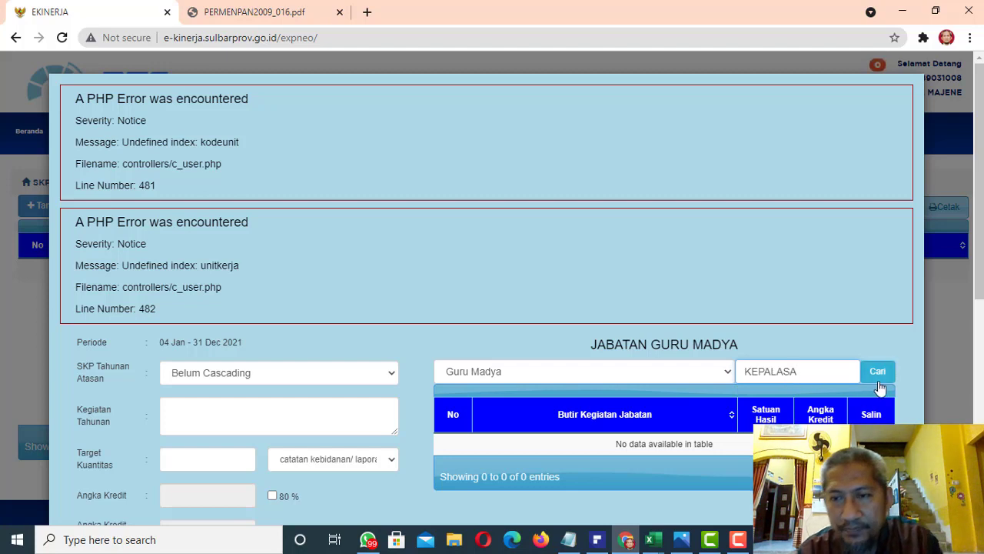
pyautogui.press('capslock')
pyautogui.press('BackSpace')
pyautogui.press('BackSpace')
pyautogui.press('BackSpace')
pyautogui.press('BackSpace')
pyautogui.press('BackSpace')
pyautogui.press('BackSpace')
pyautogui.press('BackSpace')
pyautogui.press('BackSpace')
pyautogui.write('ke')
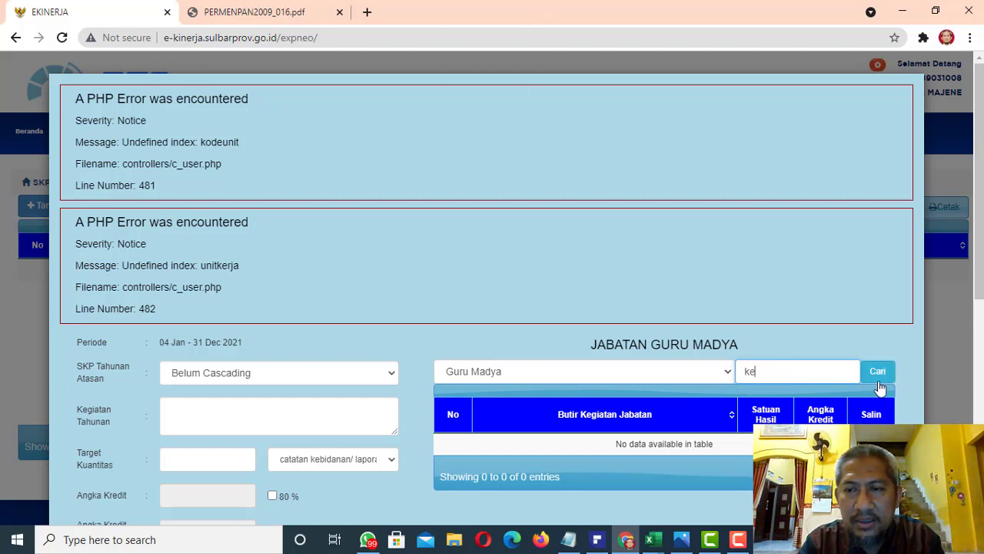
pyautogui.write('pala sekoa')
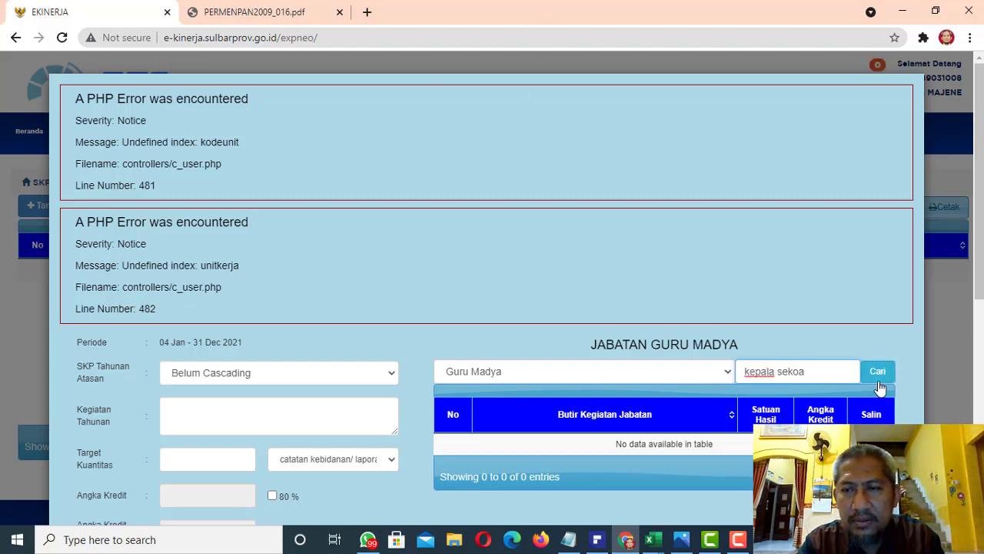
pyautogui.press('BackSpace')
pyautogui.write('lah')
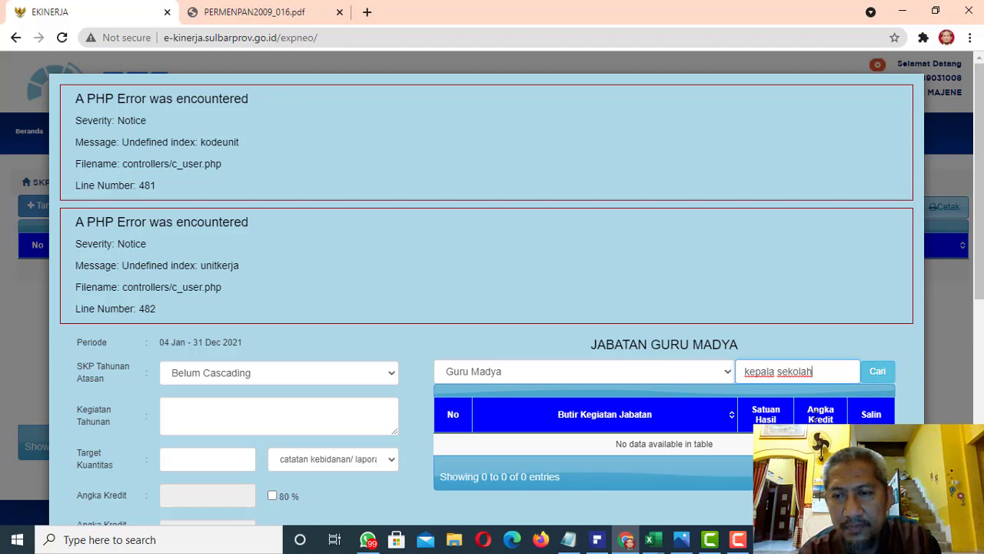
pyautogui.click(875, 376)
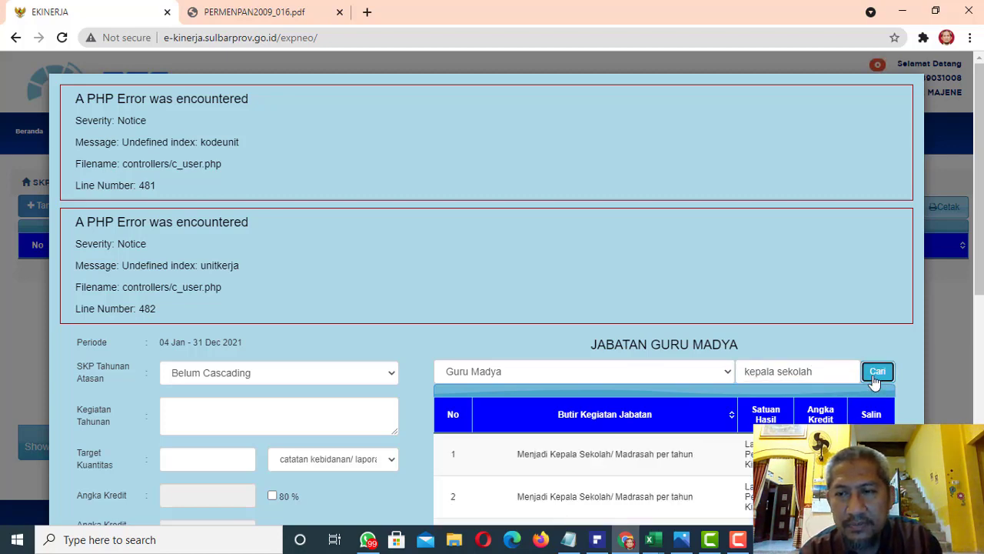
pyautogui.moveTo(970, 300); pyautogui.dragTo(977, 379)
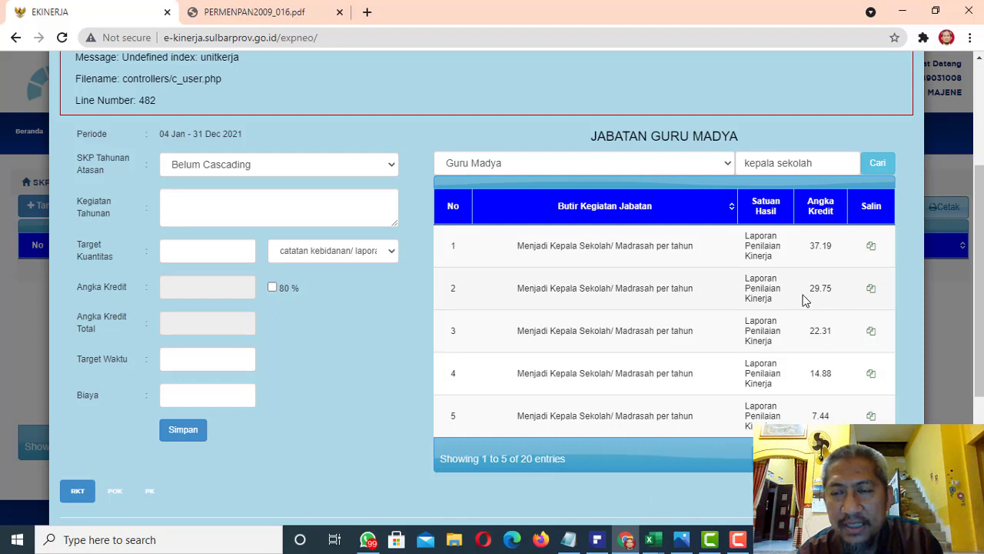
# Switch to the Tabel_Angka_Kredit_PK_Guru workbook in Excel and check the KEPALA SEKOLAH total credit for BAIK under golongan IV A
pyautogui.click(654, 541)
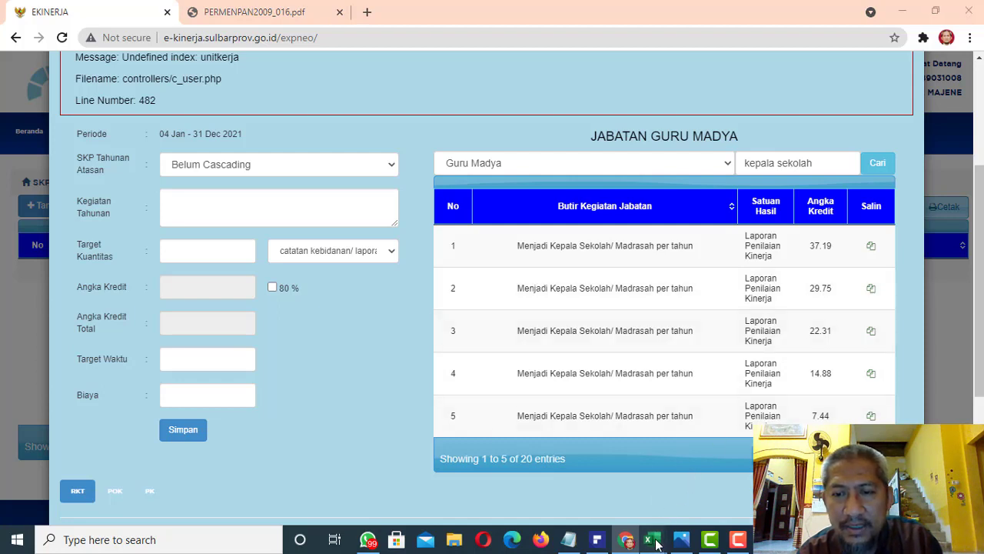
pyautogui.click(700, 498)
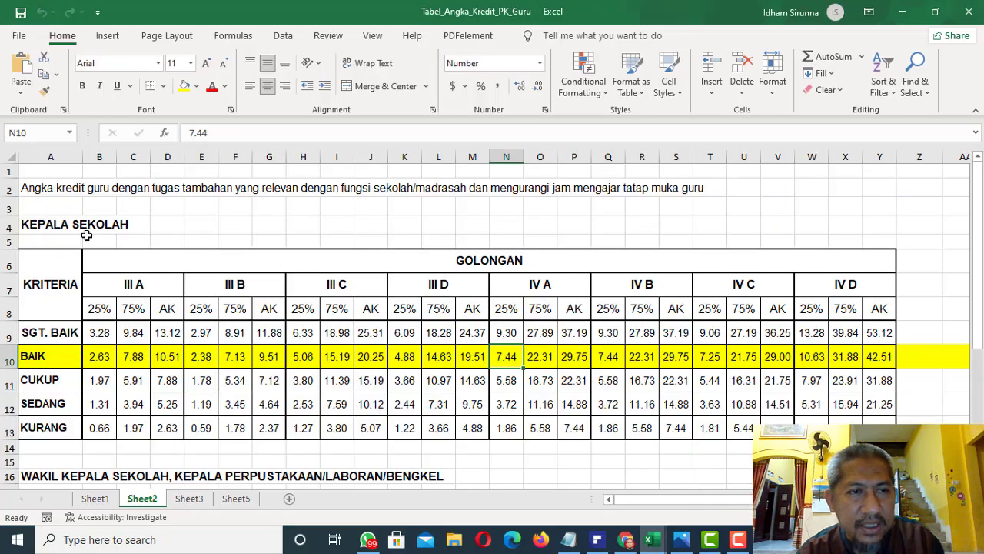
pyautogui.click(36, 357)
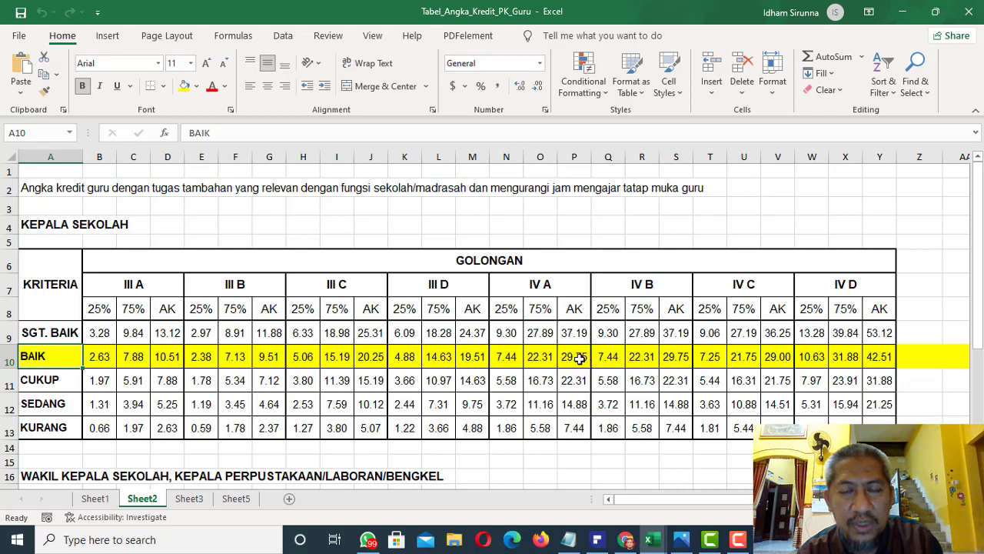
pyautogui.click(579, 358)
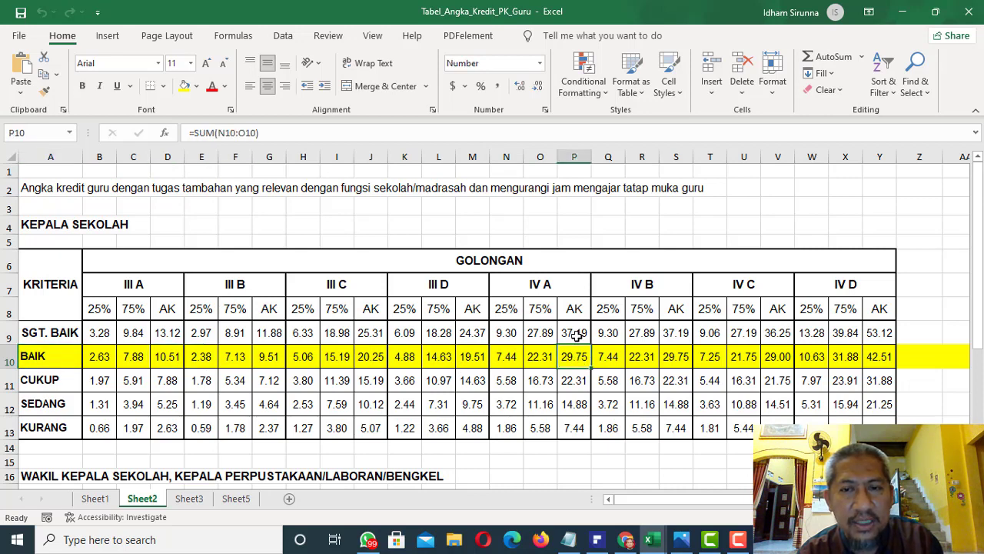
pyautogui.click(577, 335)
pyautogui.click(579, 357)
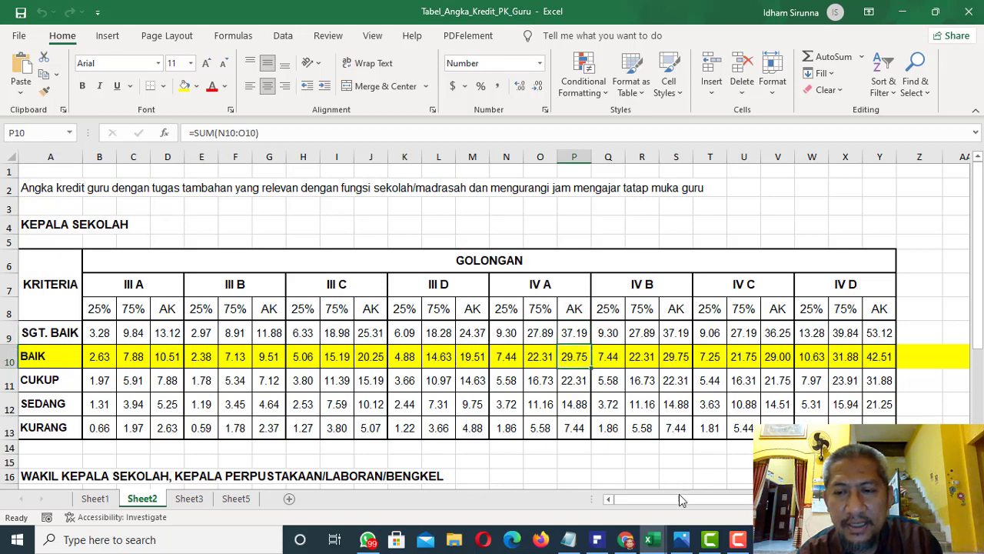
# Back in e-Kinerja, copy the 29.75-credit item "Menjadi Kepala Sekolah/ Madrasah per tahun" into the target form and set its target quantity to 1
pyautogui.click(626, 539)
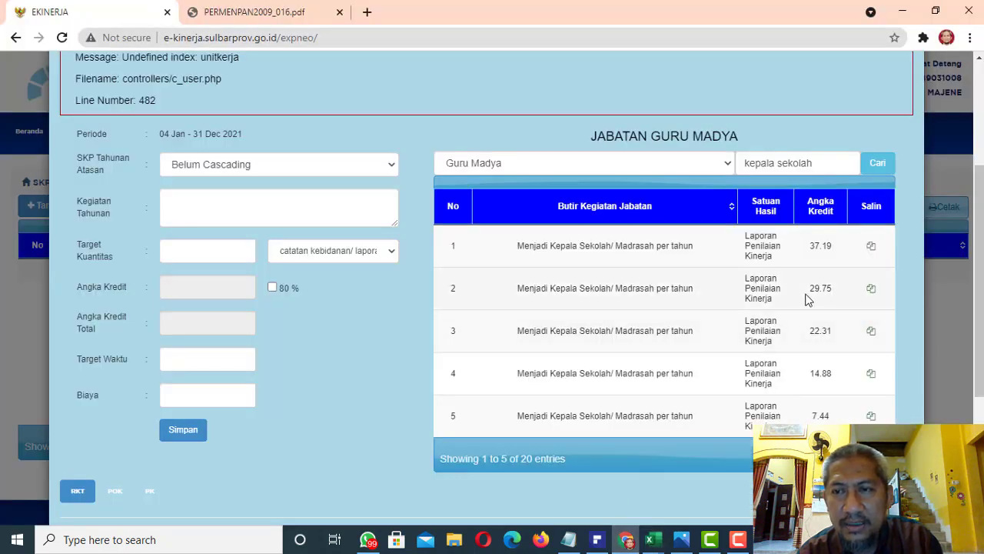
pyautogui.click(871, 289)
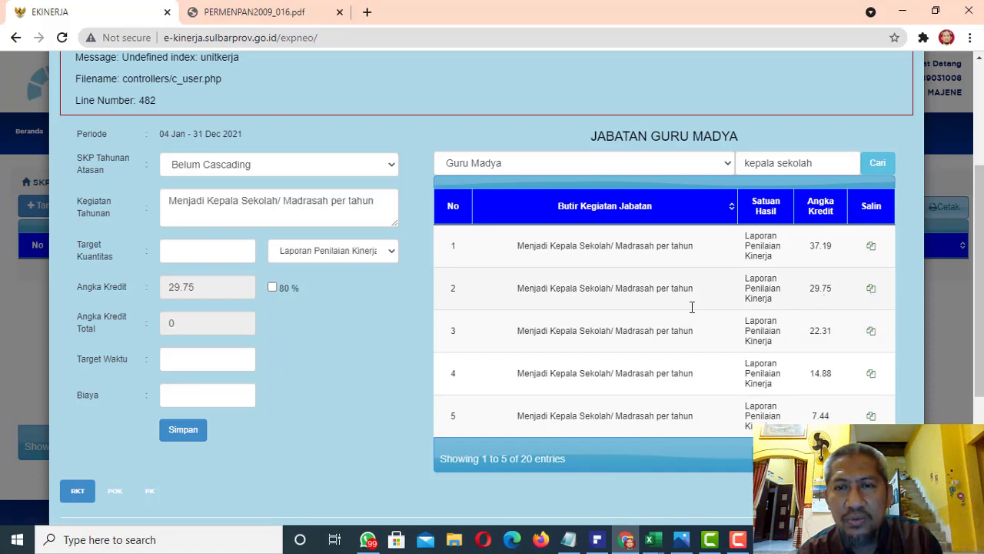
pyautogui.click(212, 256)
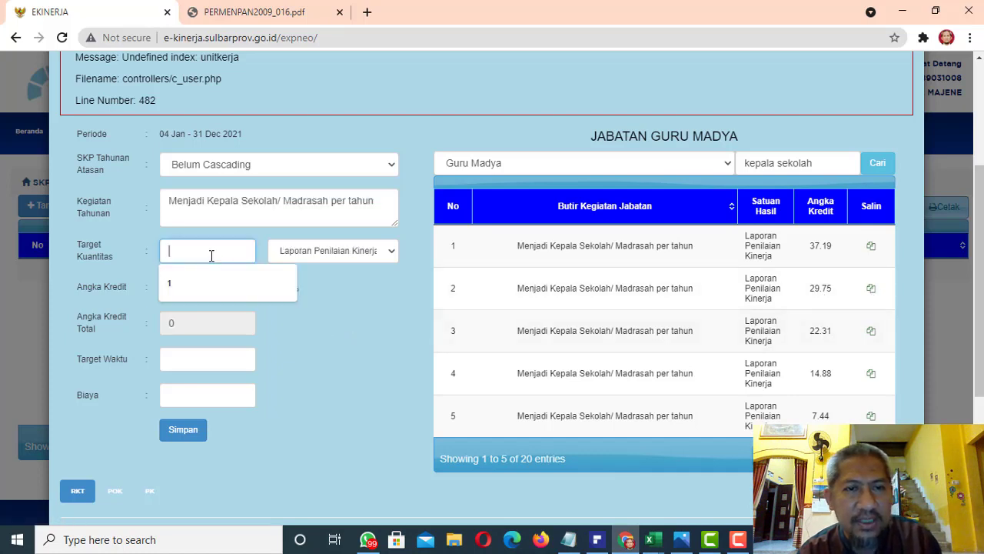
pyautogui.click(209, 284)
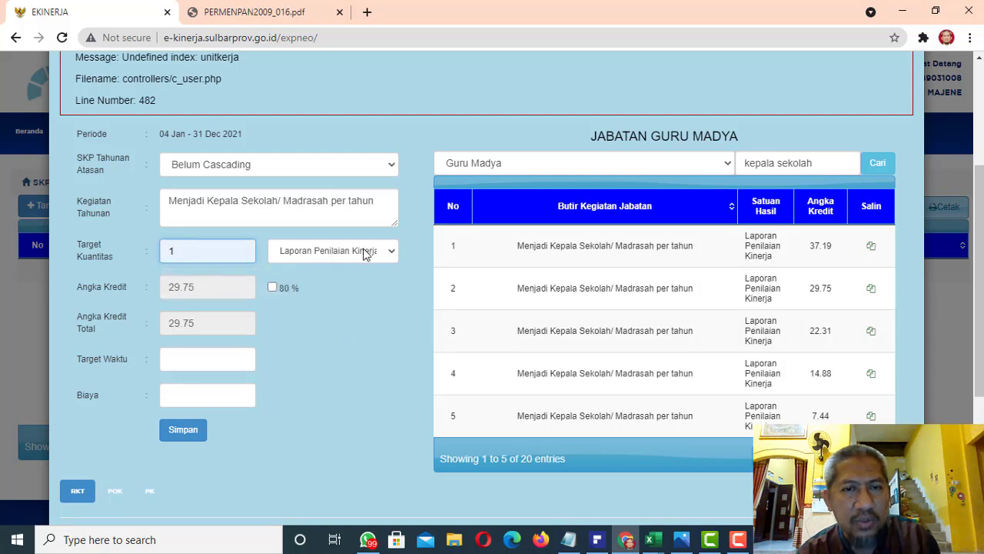
# Set the principal activity's target time to 12 and its cost to 0, and save the target
pyautogui.click(214, 355)
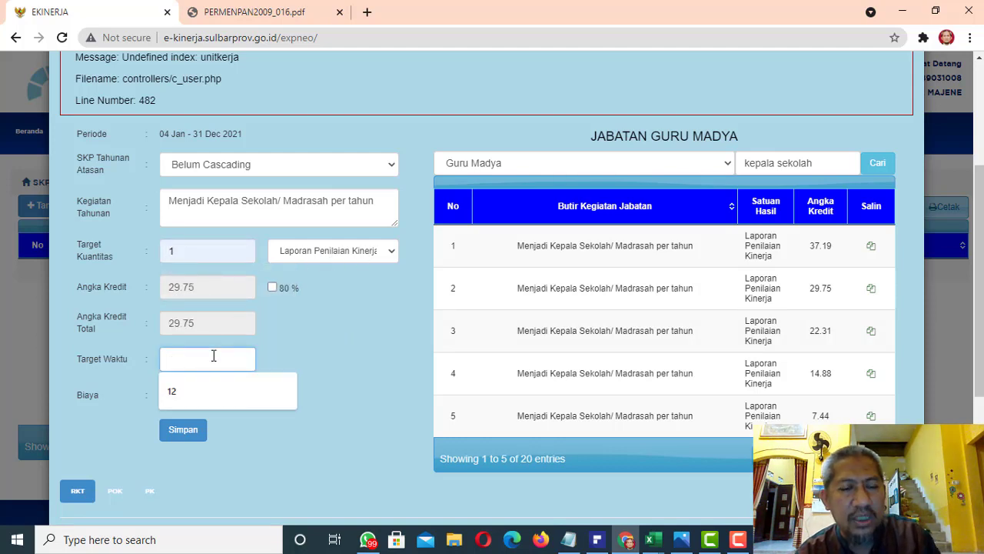
pyautogui.write('12')
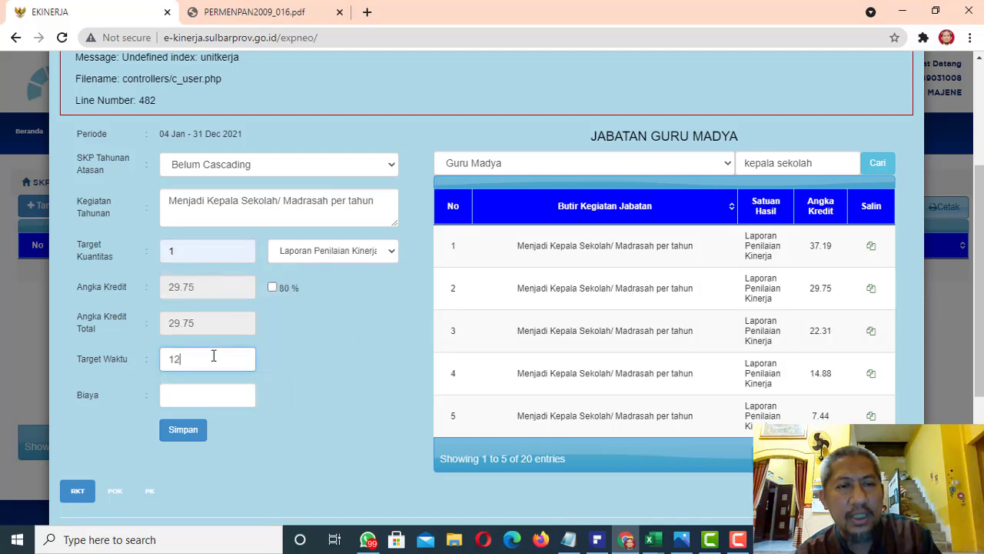
pyautogui.click(342, 366)
pyautogui.click(203, 400)
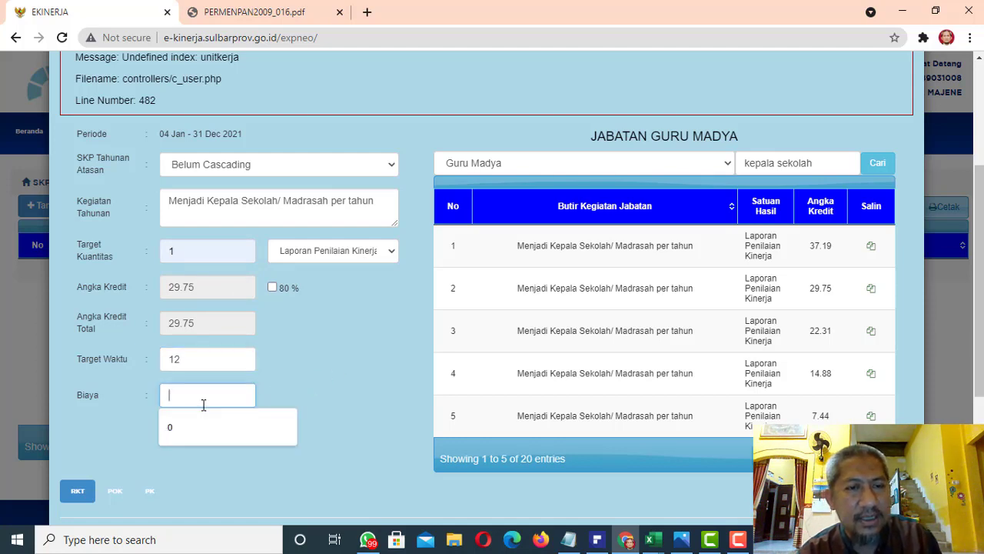
pyautogui.click(197, 429)
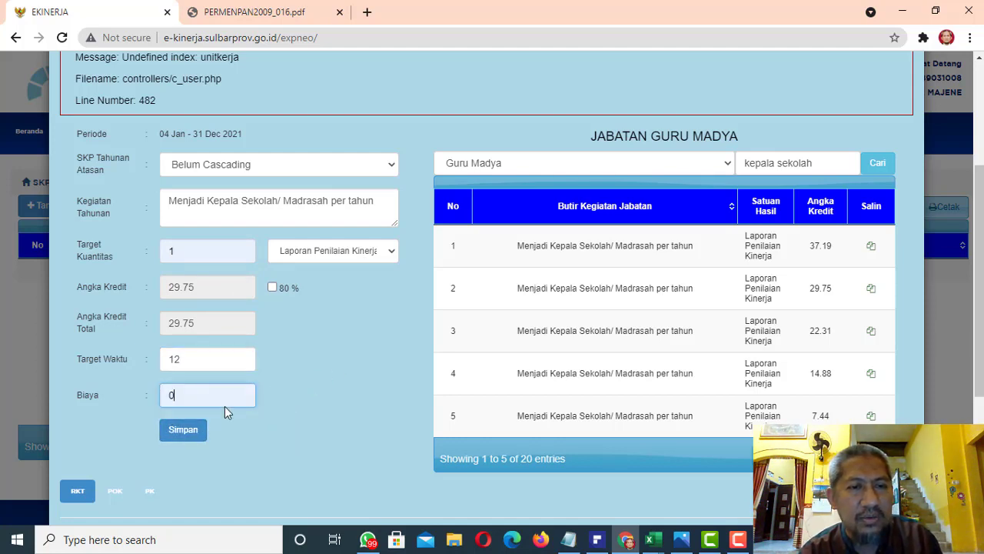
pyautogui.click(185, 432)
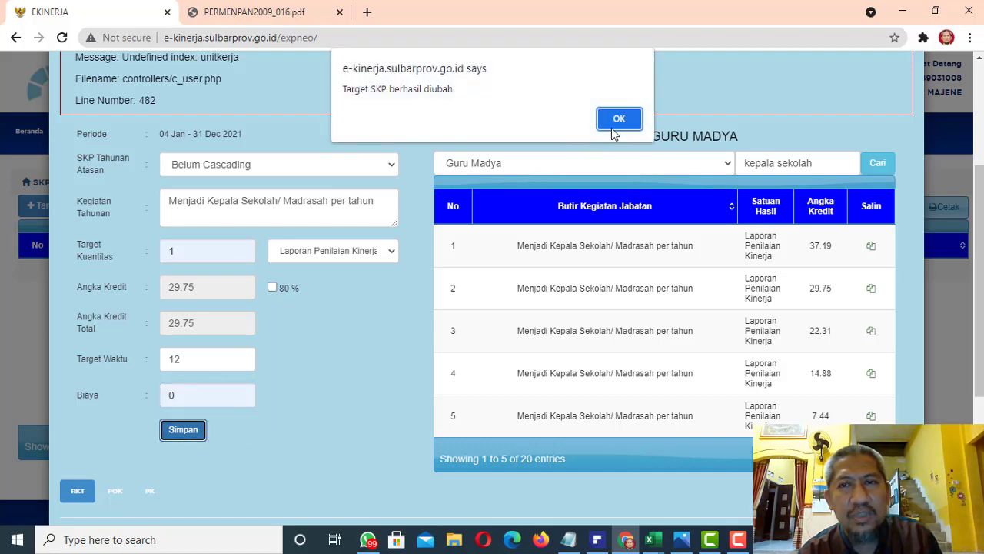
pyautogui.click(619, 120)
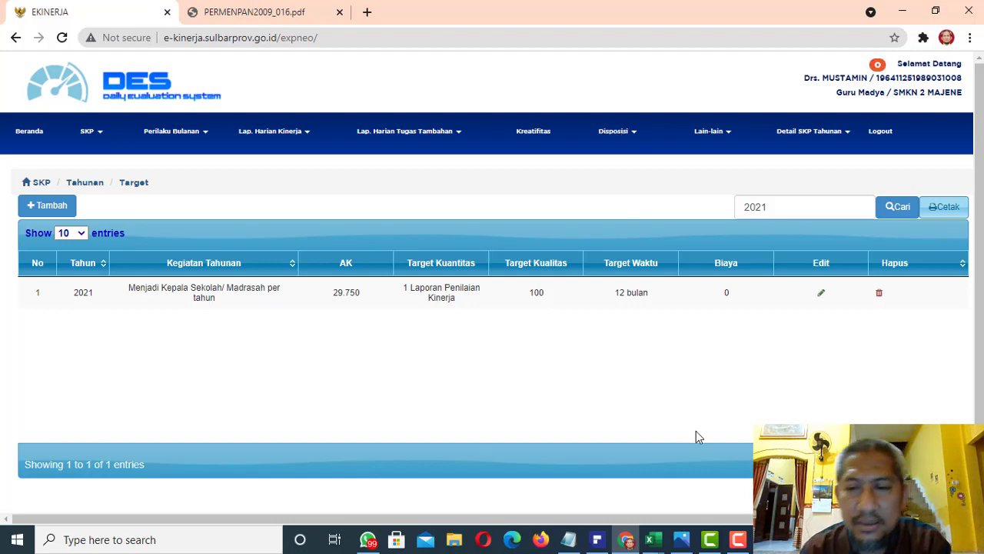
# Review the activities in the full 24 JP SKP workbook in Excel and the principal's duties in TUPOKSI KEPALA SEKOLAH.jpg in Photos
pyautogui.moveTo(666, 551)
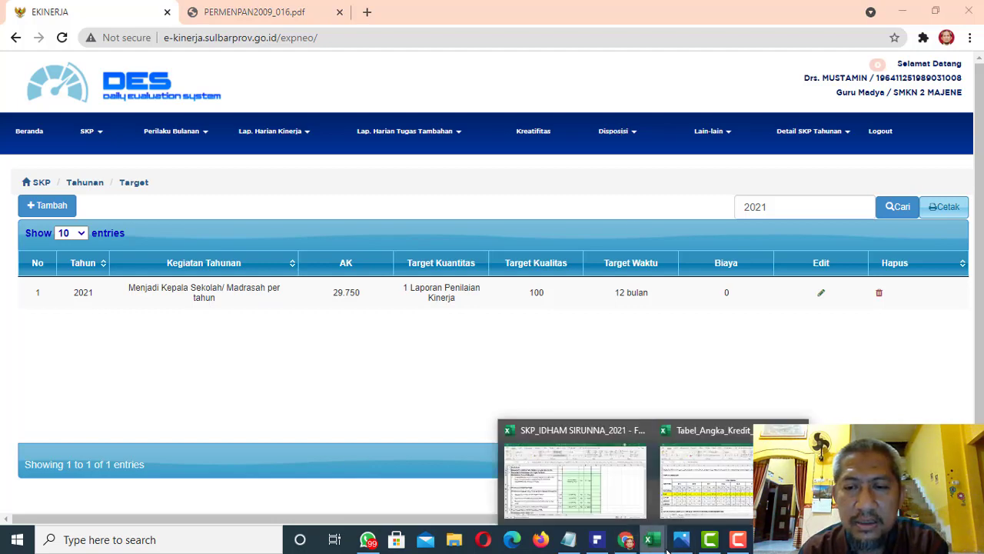
pyautogui.click(612, 504)
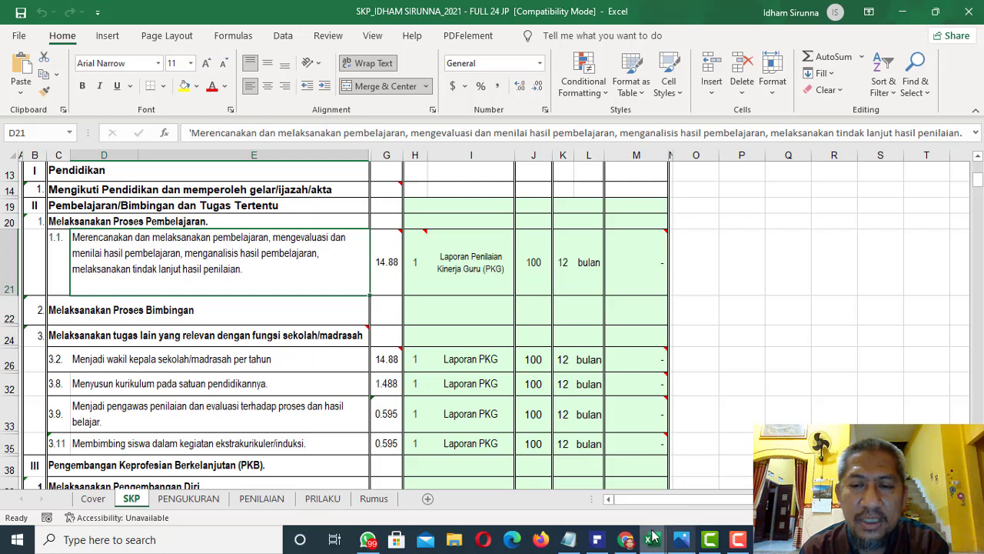
pyautogui.click(630, 541)
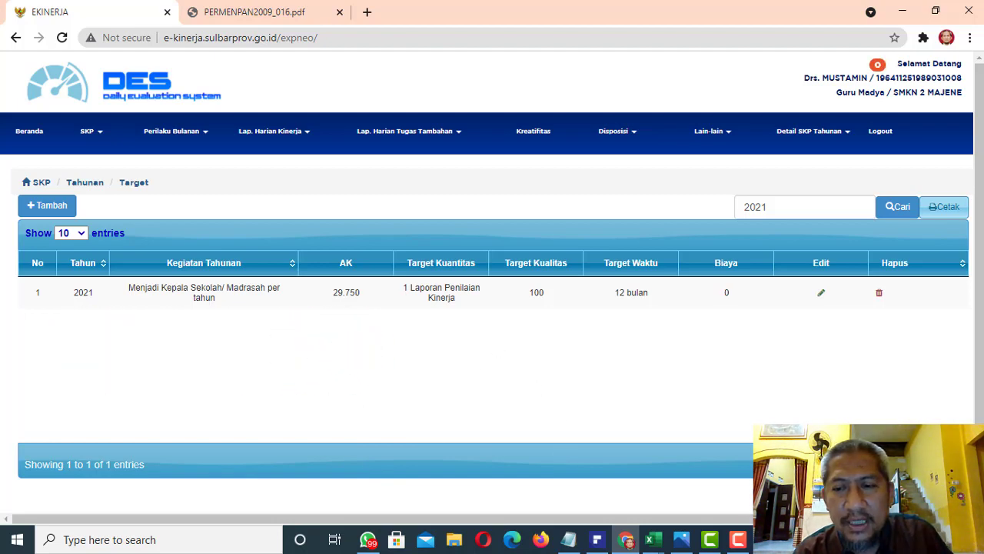
pyautogui.click(681, 539)
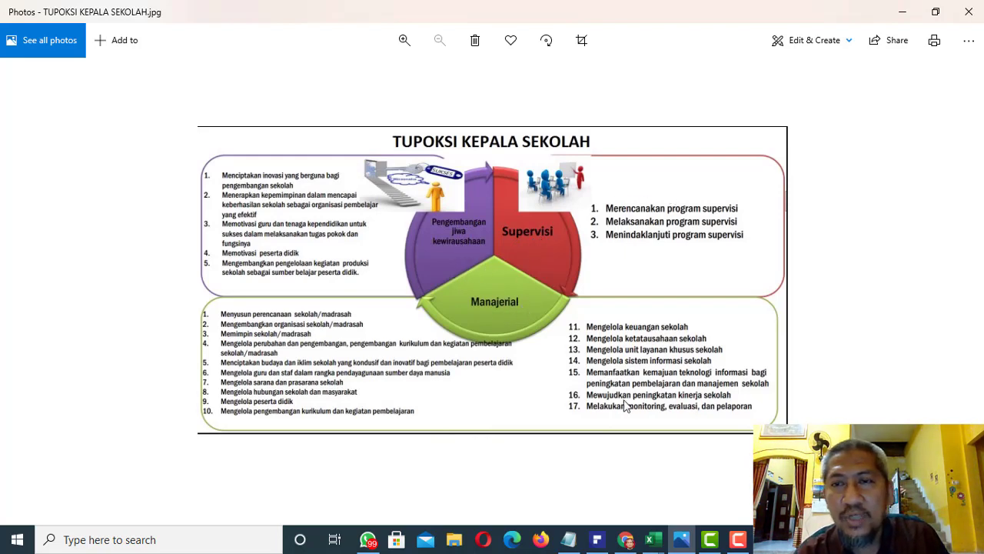
# Switch to PERMENPAN2009_016.pdf in Chrome and examine the table of teacher activities and credit values on page 28
pyautogui.click(628, 541)
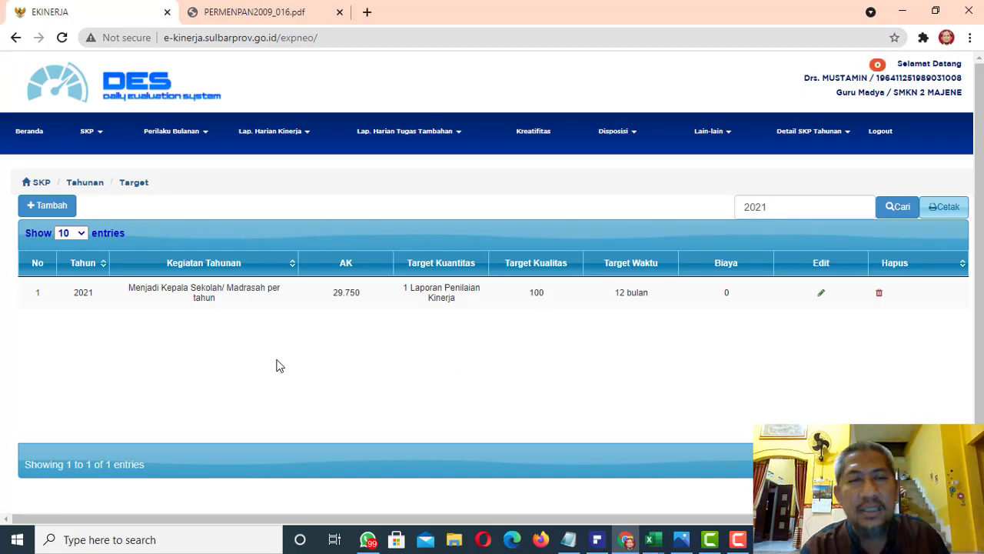
pyautogui.click(252, 17)
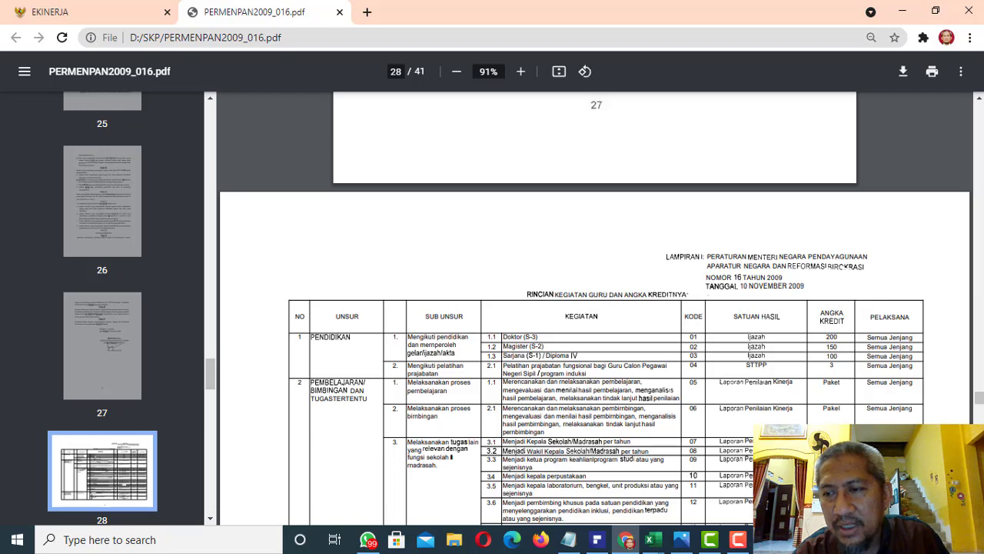
pyautogui.scroll(-5, 595, 307)
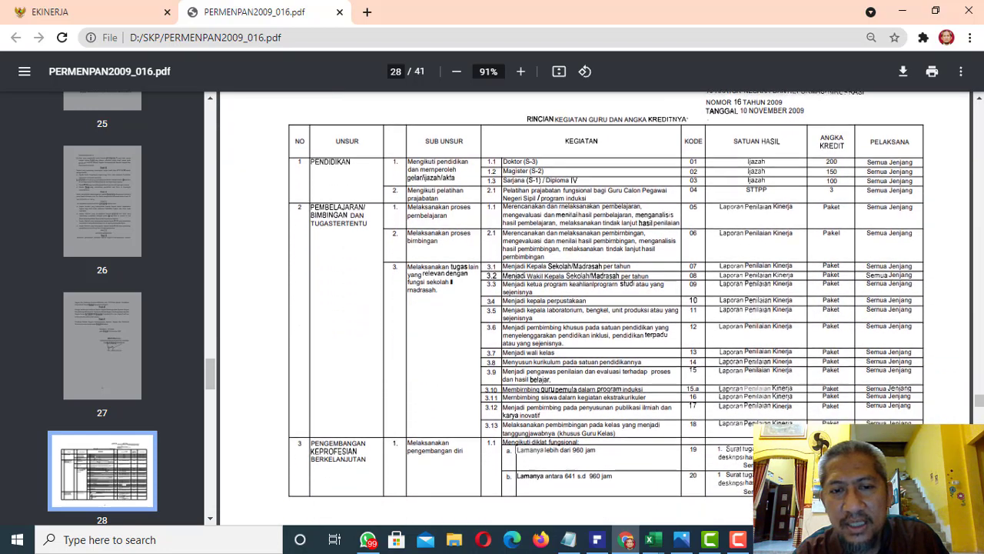
pyautogui.scroll(-2, 595, 308)
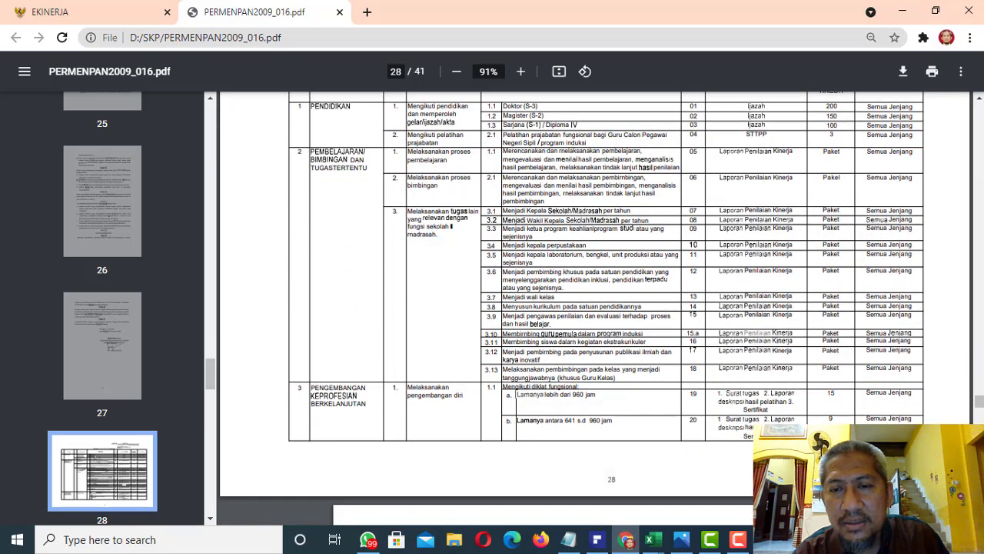
# Switch to the perhitungan angka kredit document in PDFelement and examine the page 6 credit values for Pengembangan Keprofesian Berkelanjutan
pyautogui.scroll(-3, 595, 308)
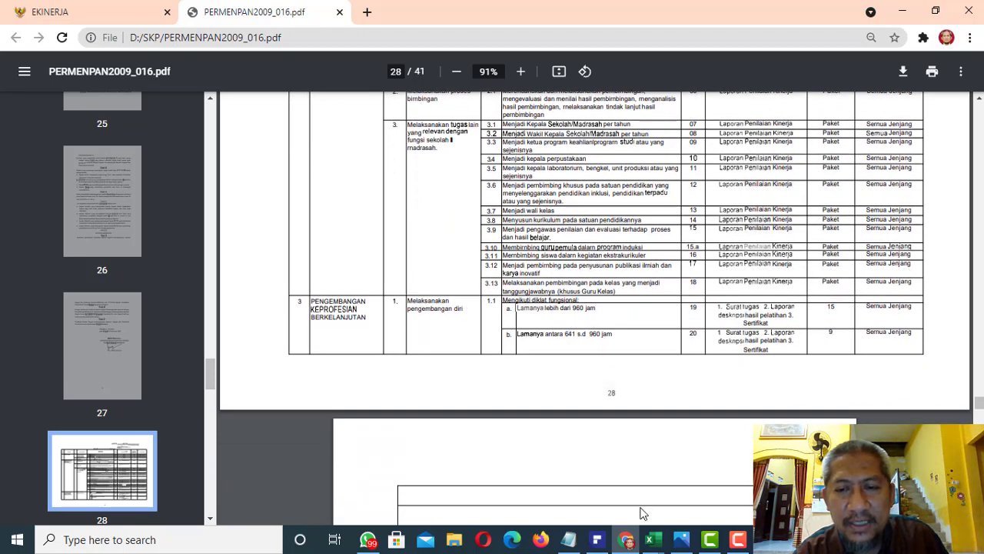
pyautogui.click(599, 539)
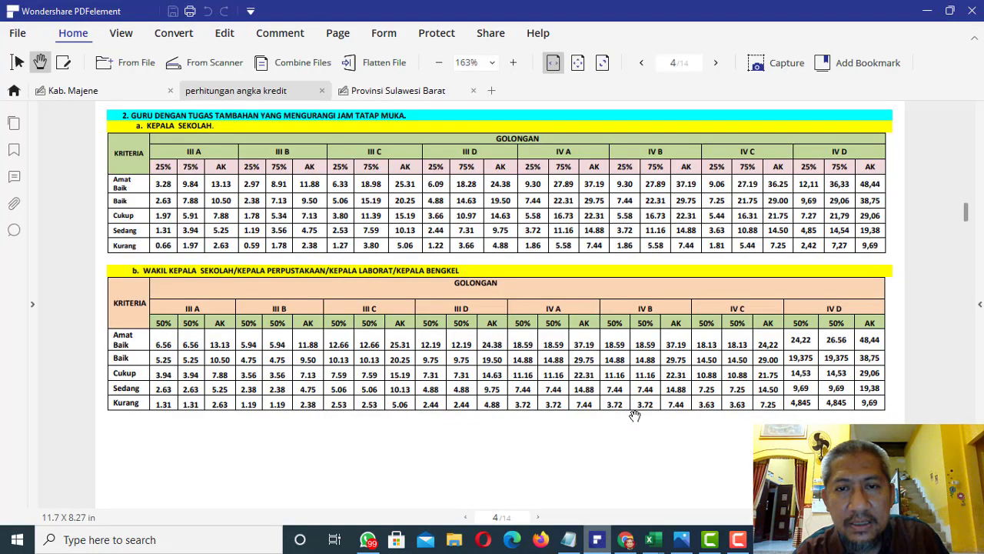
pyautogui.moveTo(967, 216); pyautogui.dragTo(966, 277)
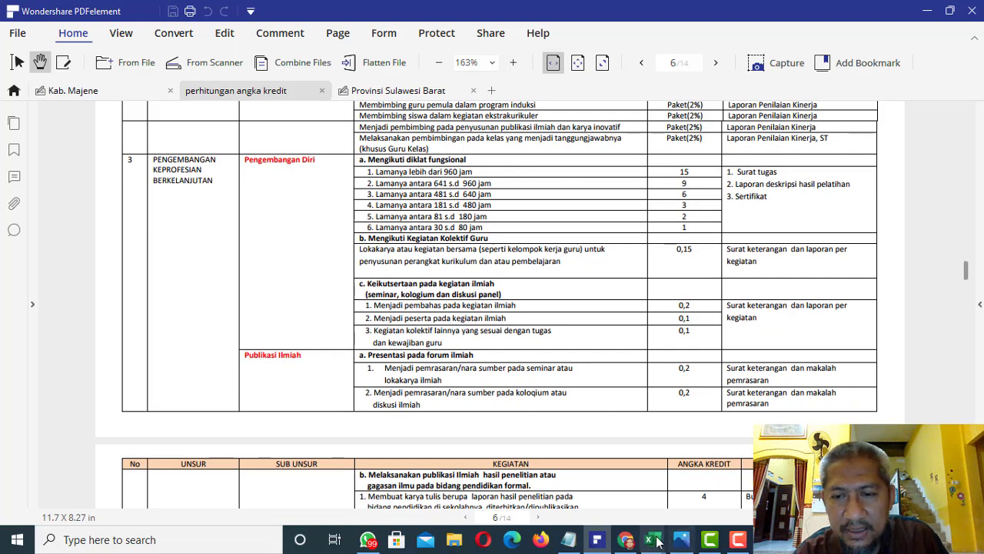
# Switch back to e-Kinerja in Chrome, start a new annual target and choose Guru Madya as the position
pyautogui.click(629, 542)
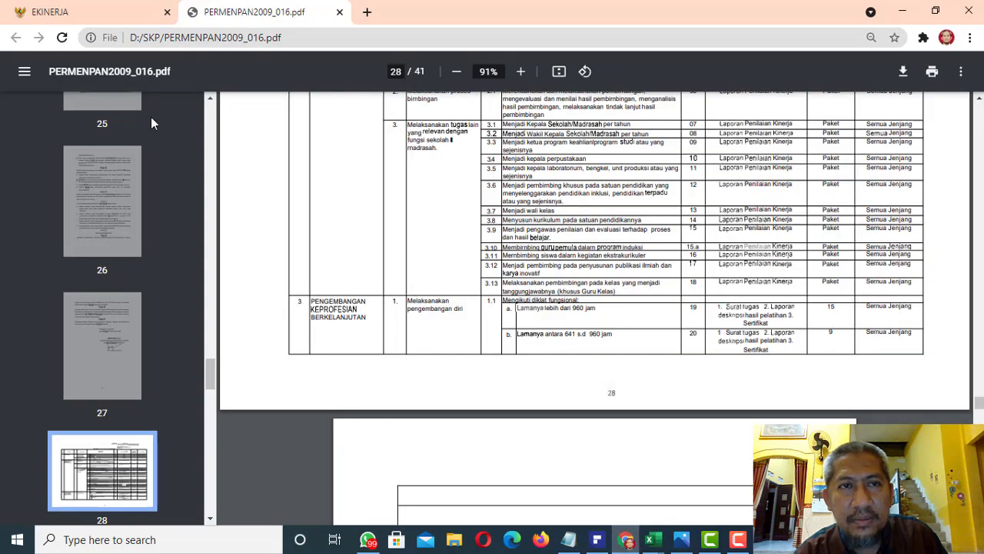
pyautogui.click(100, 12)
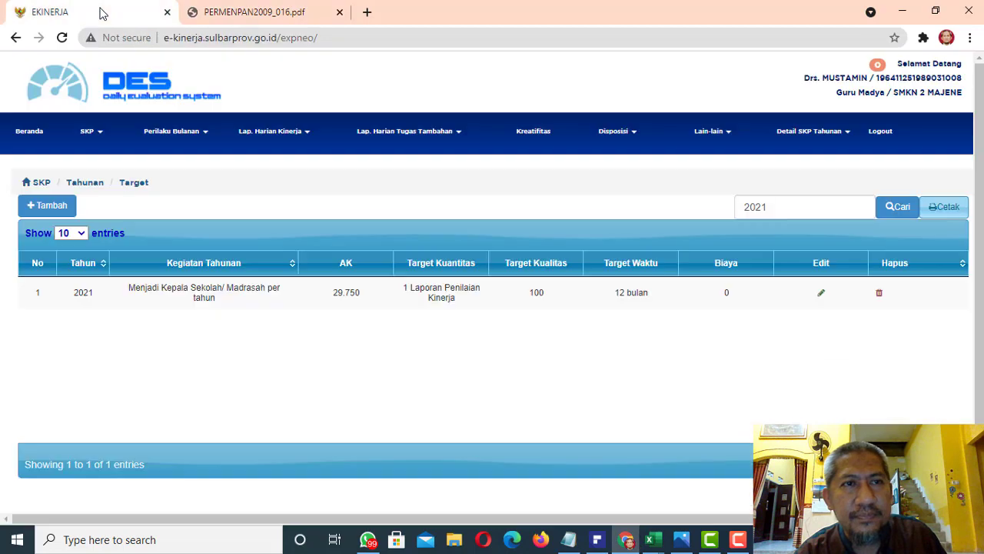
pyautogui.click(59, 210)
pyautogui.click(701, 376)
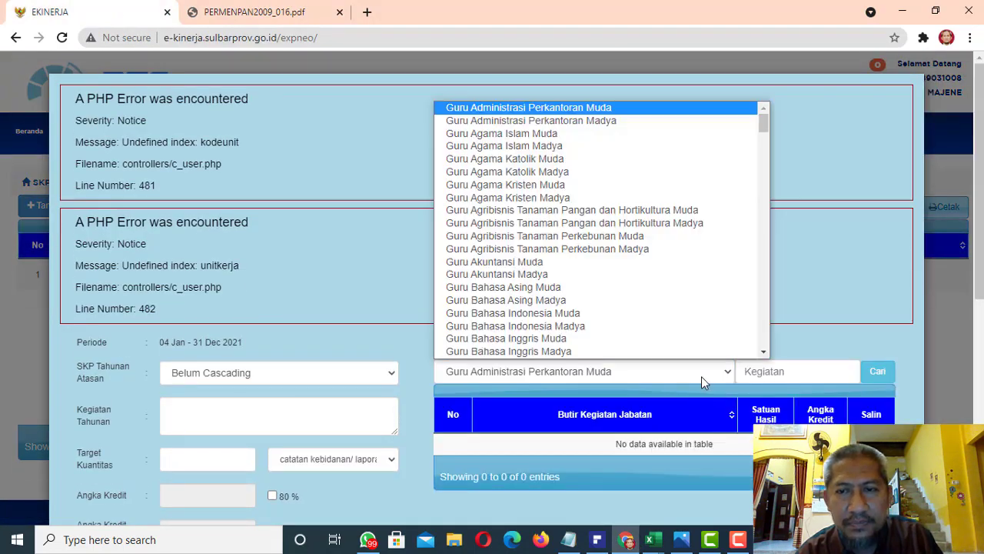
pyautogui.moveTo(763, 124); pyautogui.dragTo(767, 212)
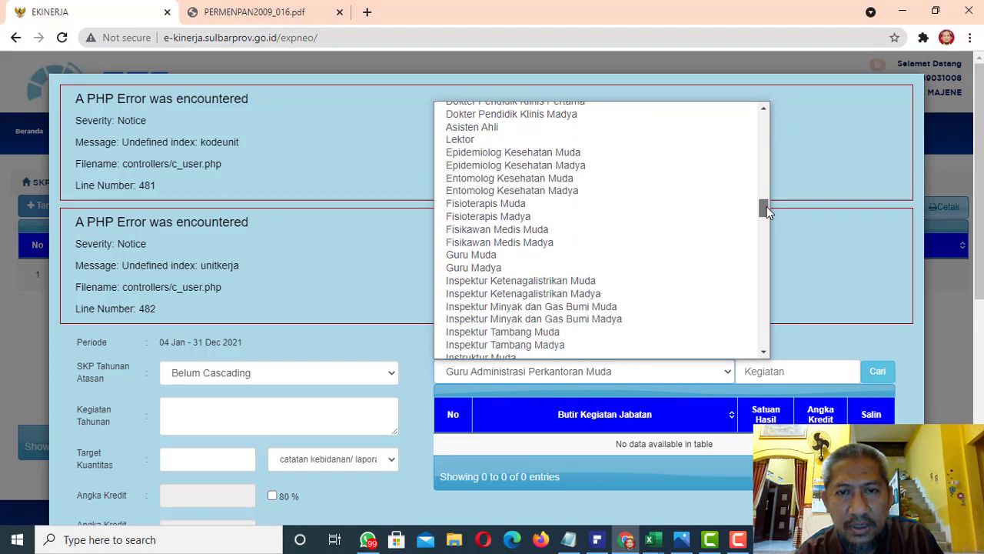
pyautogui.click(666, 268)
# Search the Guru Madya activity items for "diklat fungsional"
pyautogui.click(756, 372)
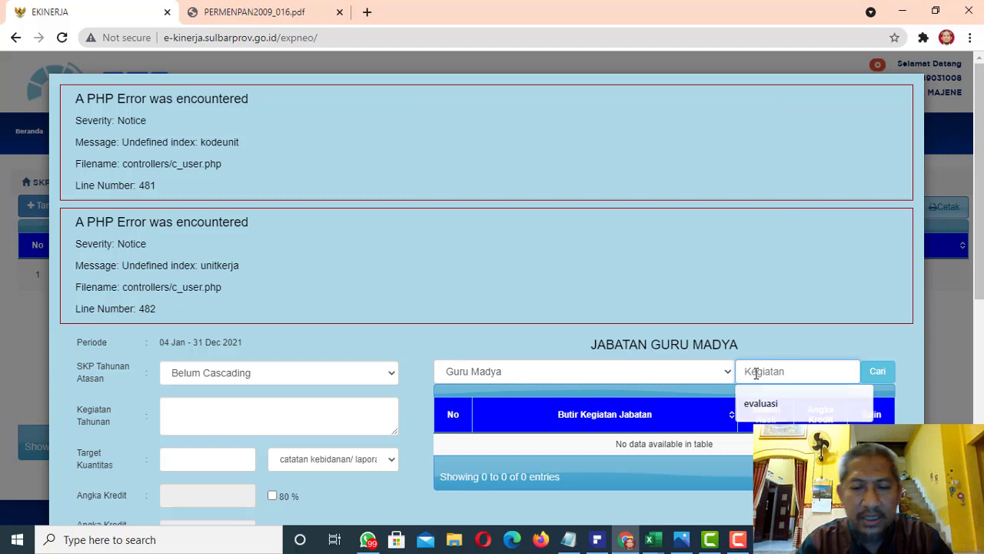
pyautogui.write('diklat')
pyautogui.press('capslock')
pyautogui.press('BackSpace')
pyautogui.press('BackSpace')
pyautogui.press('BackSpace')
pyautogui.press('BackSpace')
pyautogui.press('BackSpace')
pyautogui.press('BackSpace')
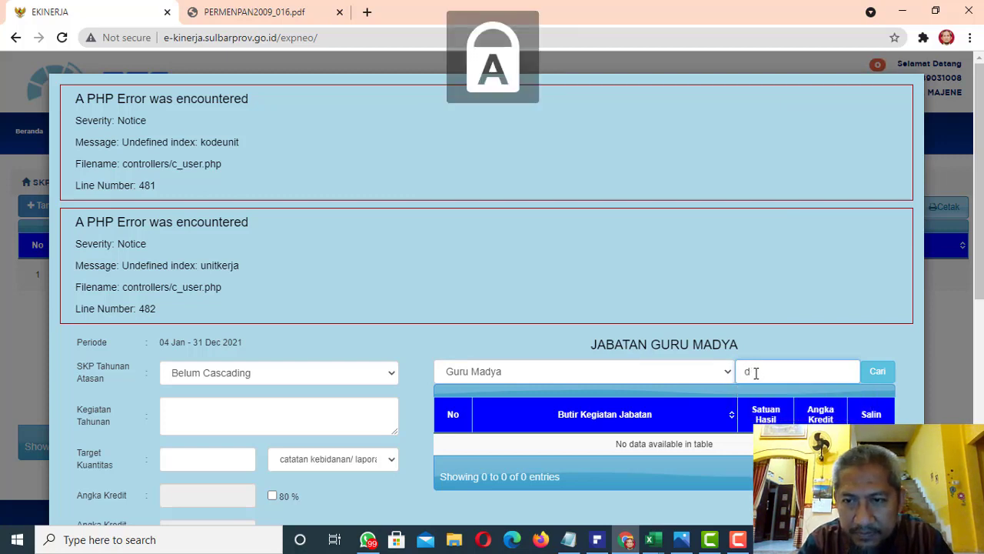
pyautogui.write('diKLA')
pyautogui.press('capslock')
pyautogui.press('BackSpace')
pyautogui.press('BackSpace')
pyautogui.press('BackSpace')
pyautogui.press('BackSpace')
pyautogui.press('BackSpace')
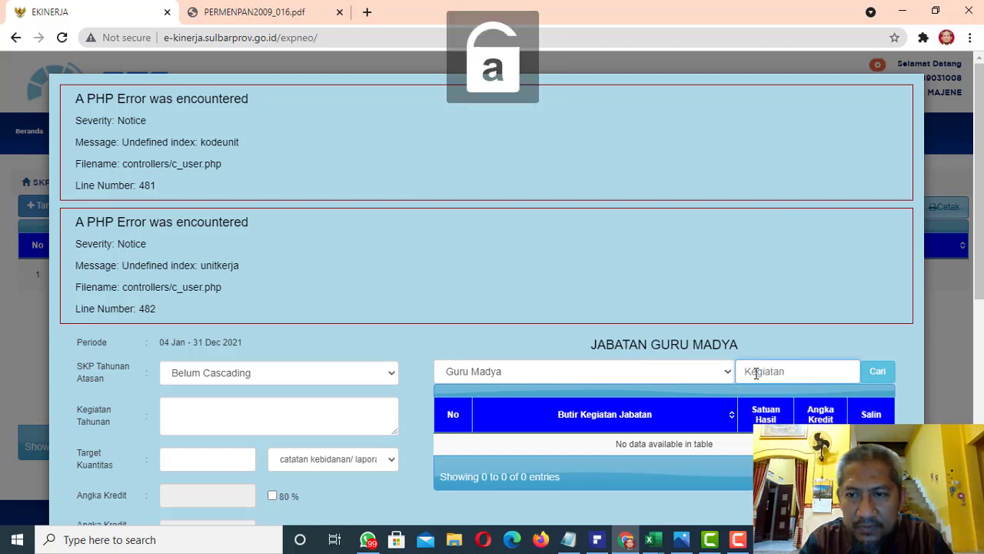
pyautogui.write('diklat fungsional')
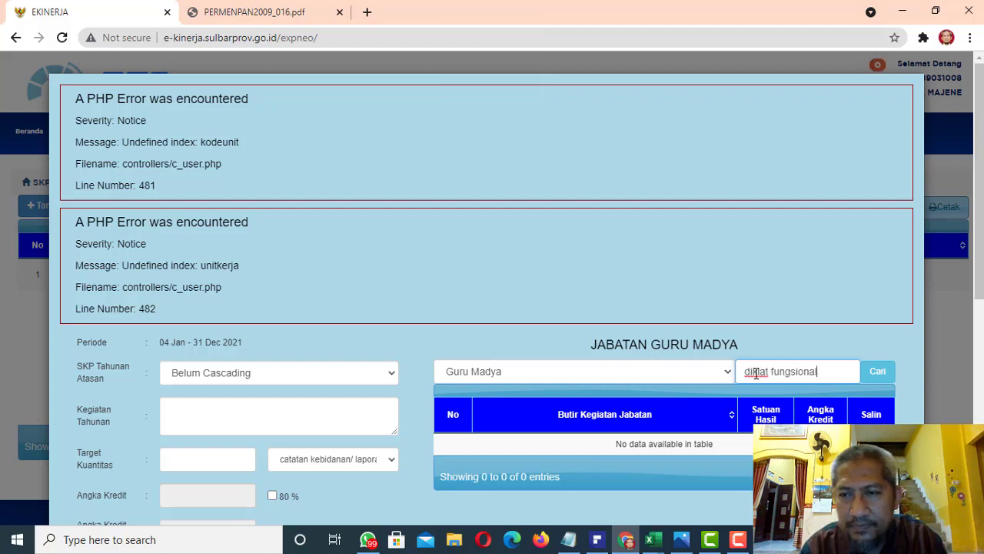
pyautogui.click(877, 376)
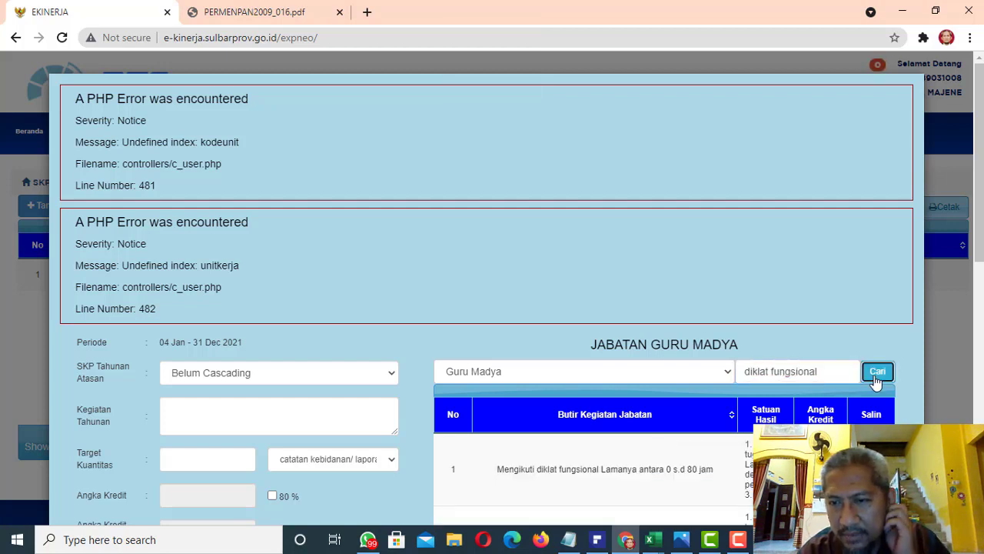
# Copy the item "Mengikuti diklat fungsional Lamanya antara 0 s.d 80 jam" into the target form and set its target quantity to 1
pyautogui.moveTo(979, 184); pyautogui.dragTo(979, 310)
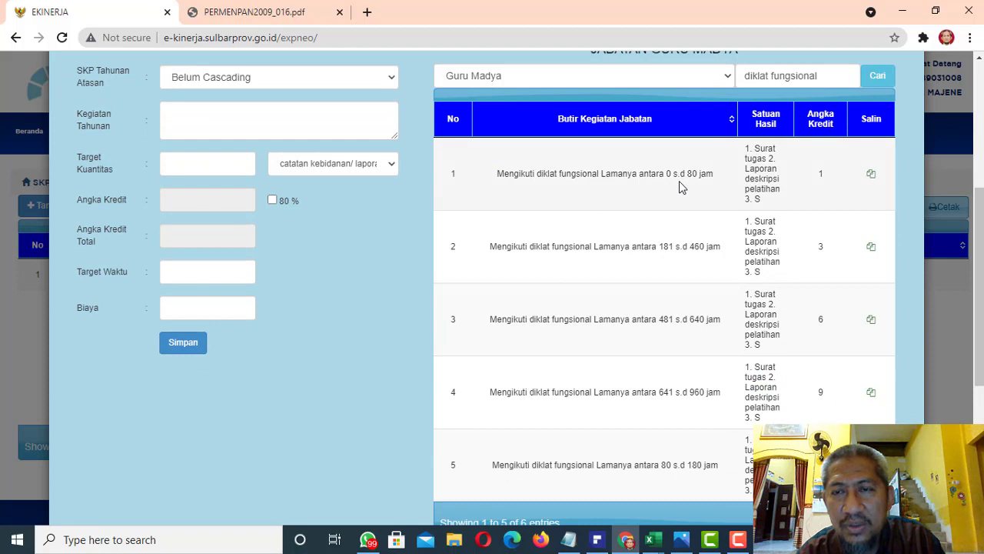
pyautogui.click(871, 175)
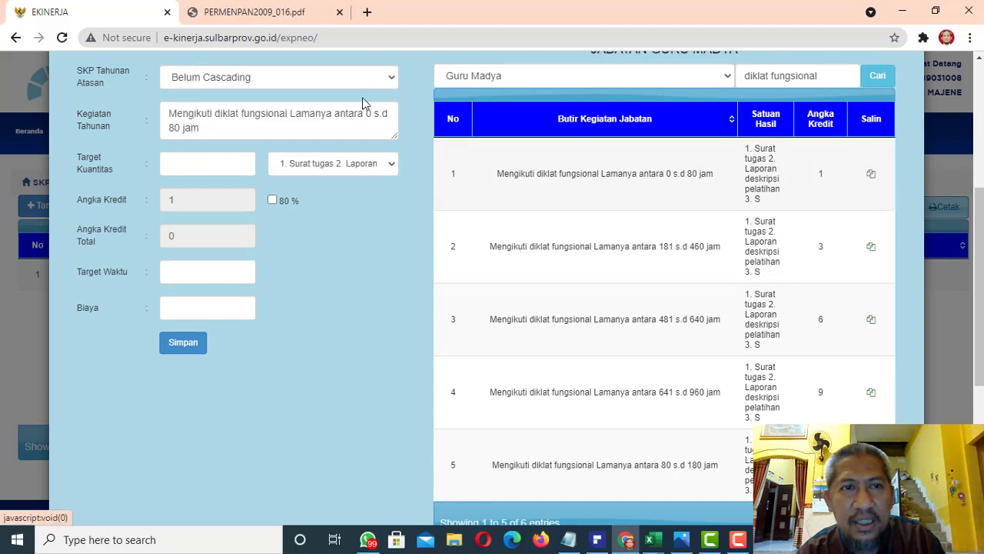
pyautogui.click(208, 166)
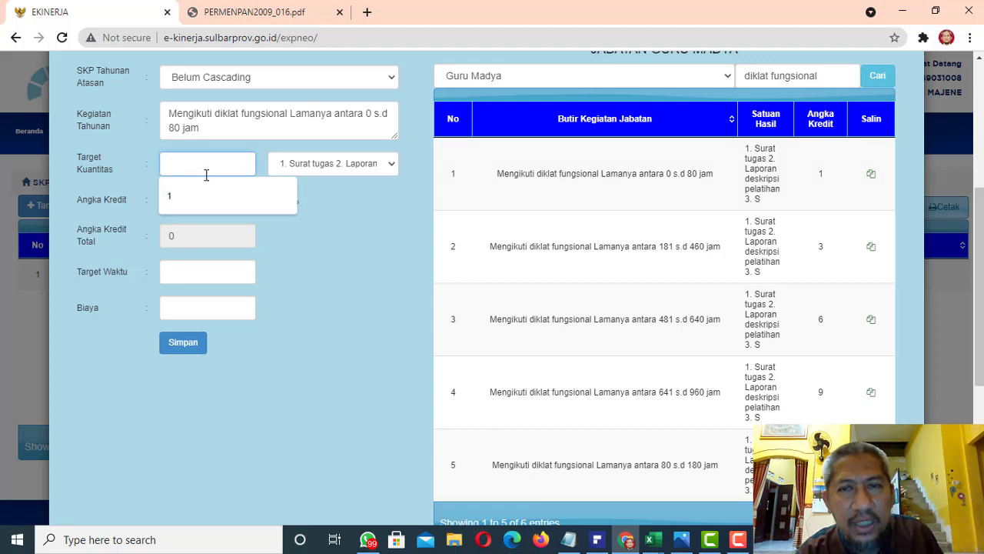
pyautogui.click(197, 204)
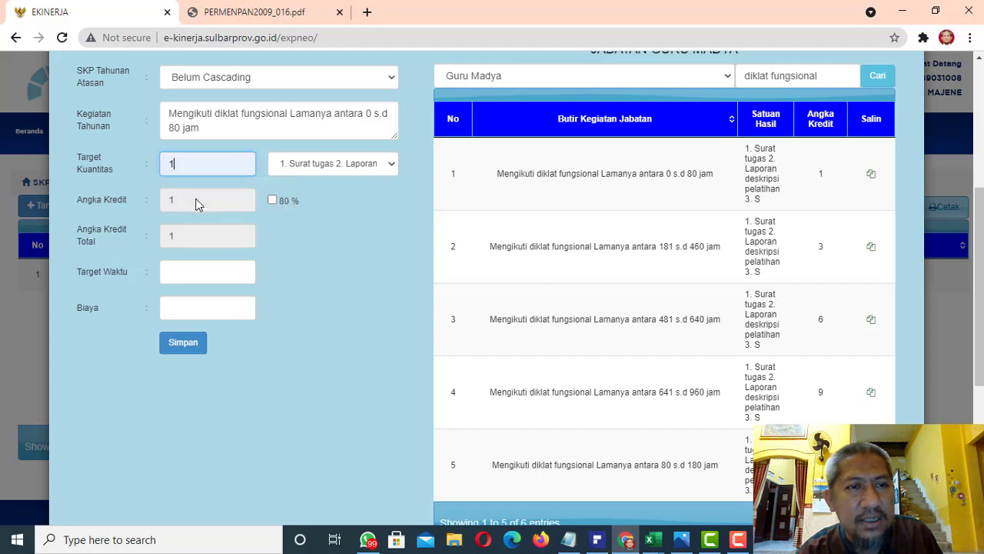
# Set the functional training activity's target time to 12 and its cost to 0, and save the target
pyautogui.click(196, 280)
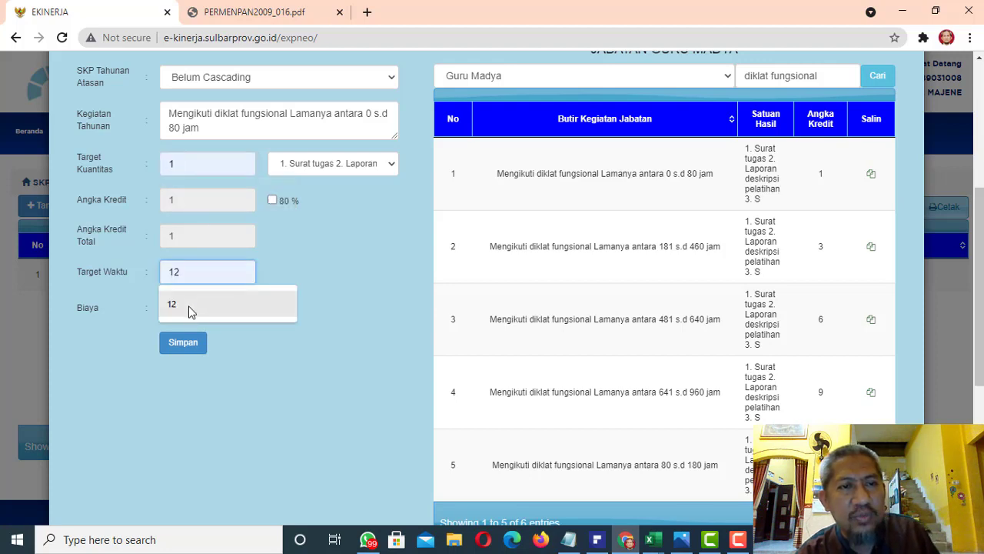
pyautogui.click(192, 311)
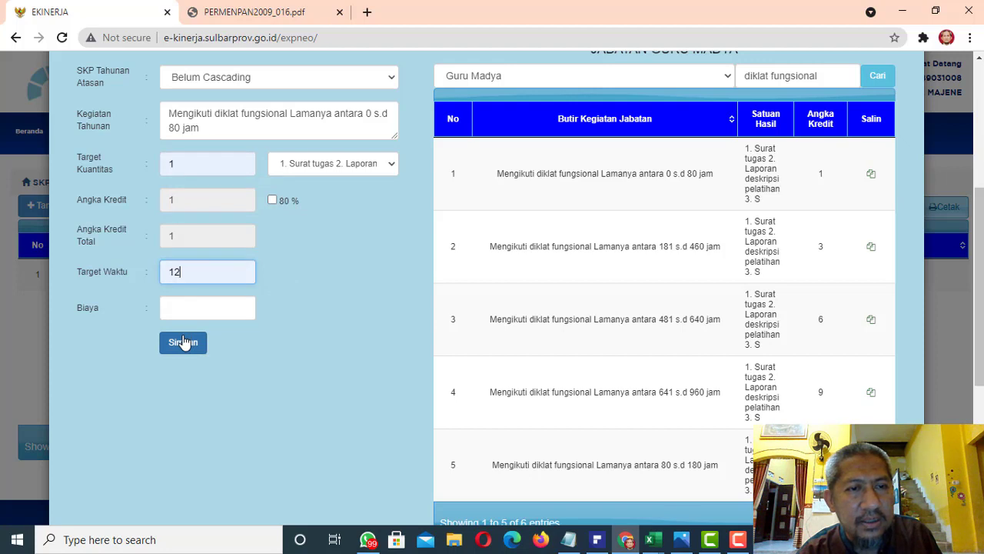
pyautogui.click(177, 316)
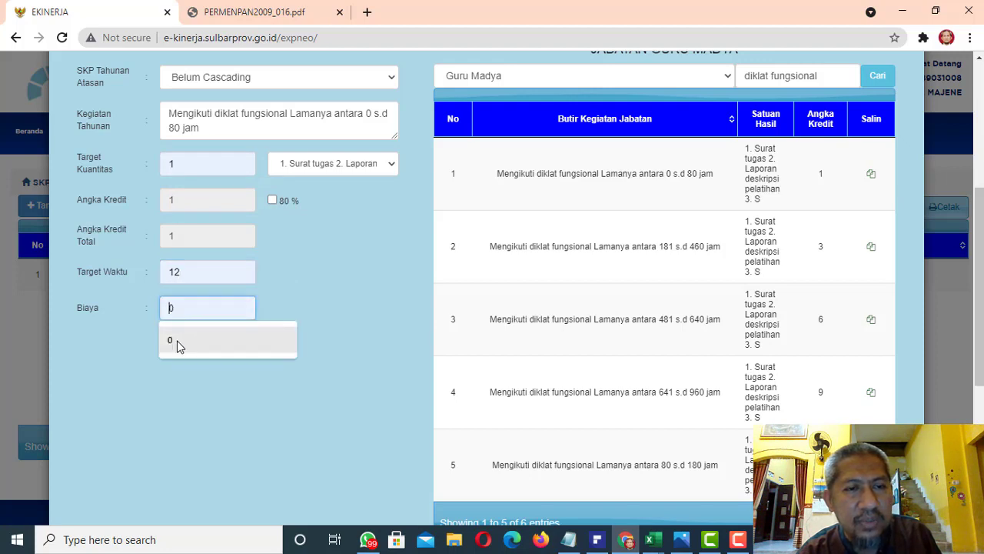
pyautogui.click(180, 344)
pyautogui.click(183, 345)
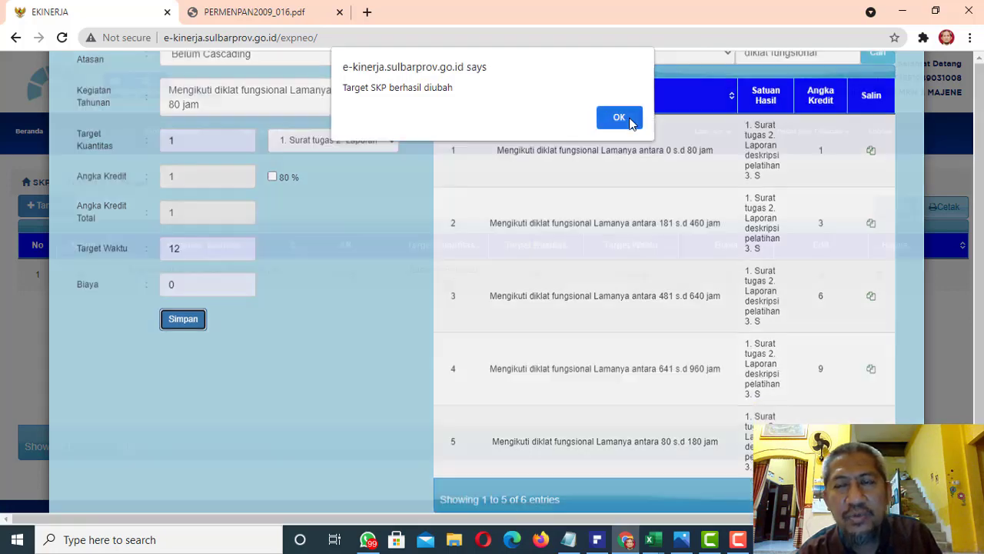
pyautogui.click(631, 121)
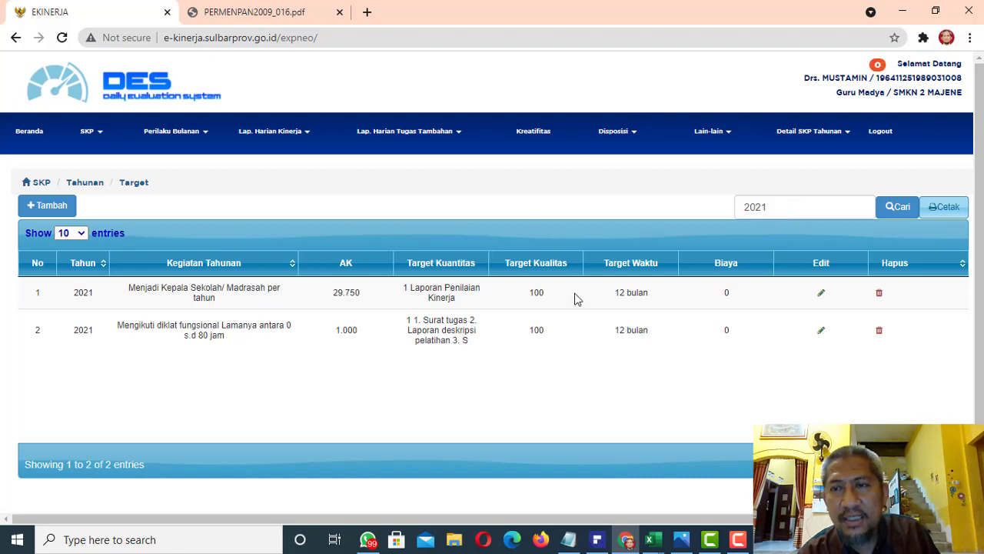
# Start another annual target and choose Guru Madya as the position for its activity items
pyautogui.click(54, 207)
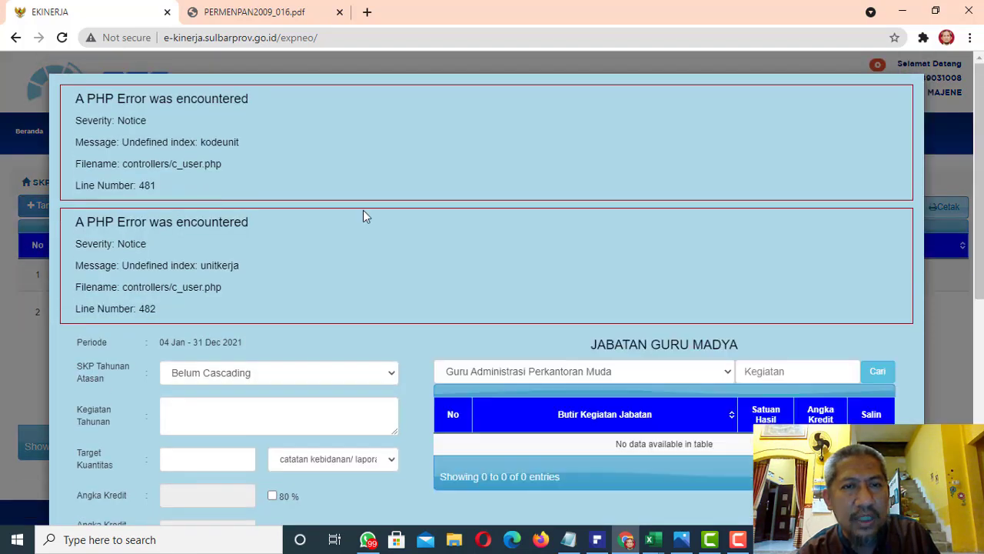
pyautogui.click(565, 372)
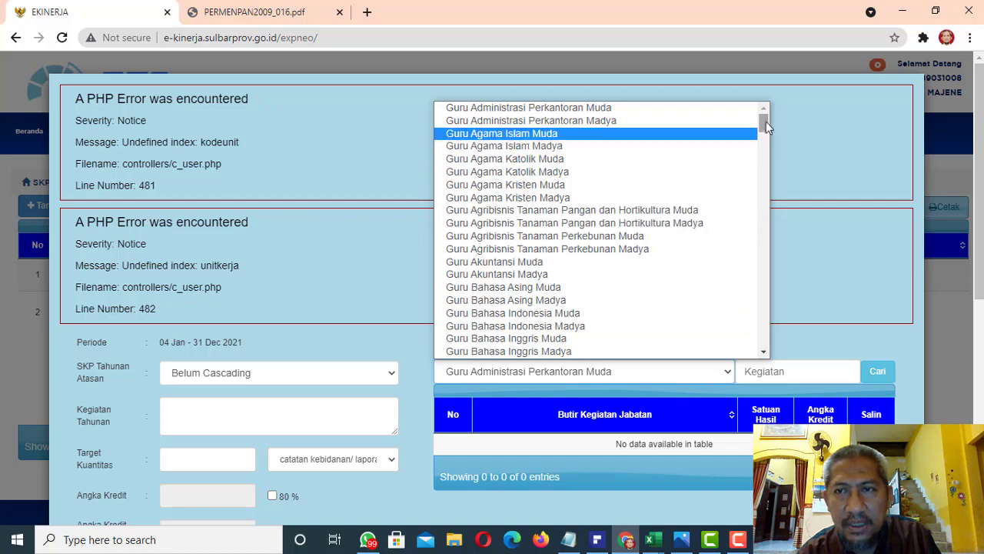
pyautogui.moveTo(765, 123); pyautogui.dragTo(766, 207)
pyautogui.click(653, 192)
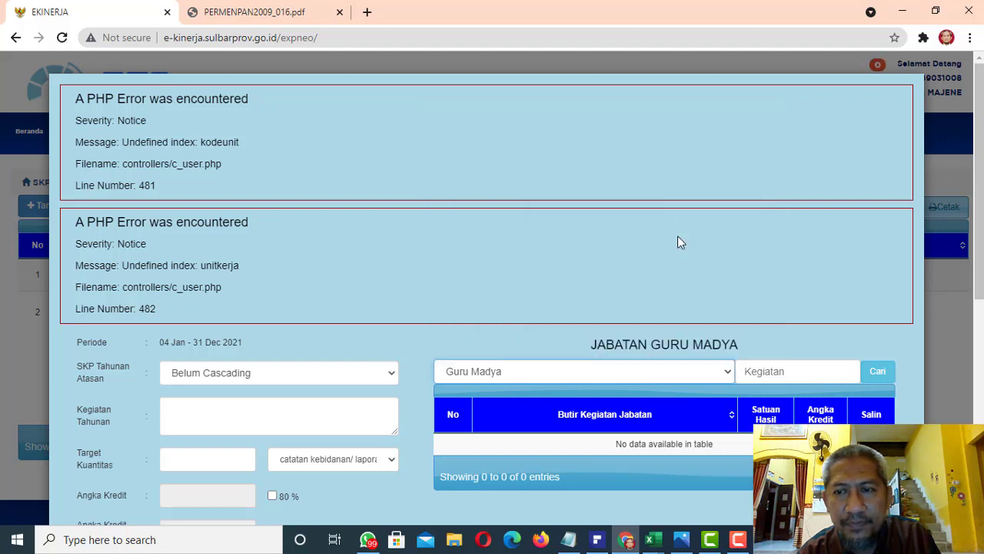
# Search the Guru Madya activity items for "workshop"
pyautogui.click(771, 371)
pyautogui.write('wo')
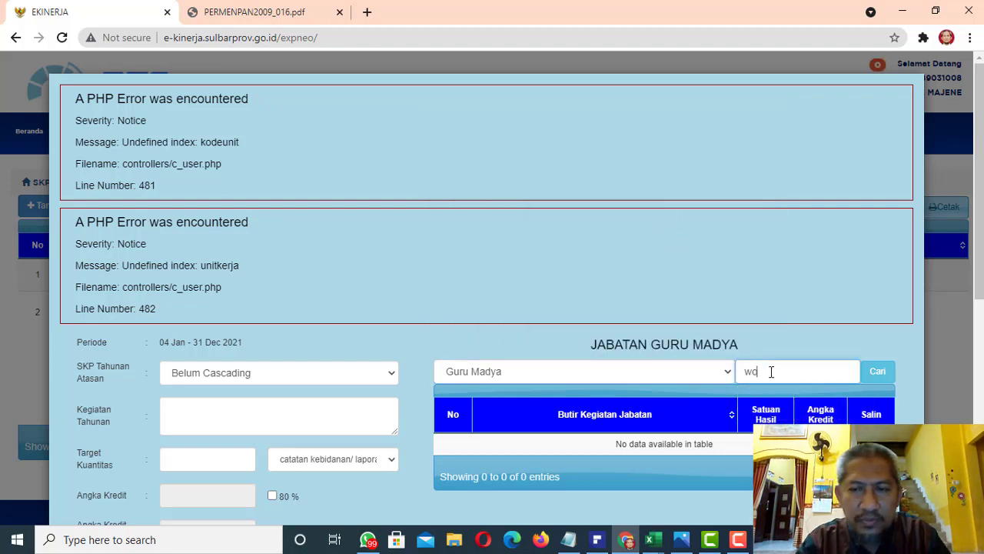
pyautogui.write('tk')
pyautogui.press('BackSpace')
pyautogui.press('BackSpace')
pyautogui.write('r')
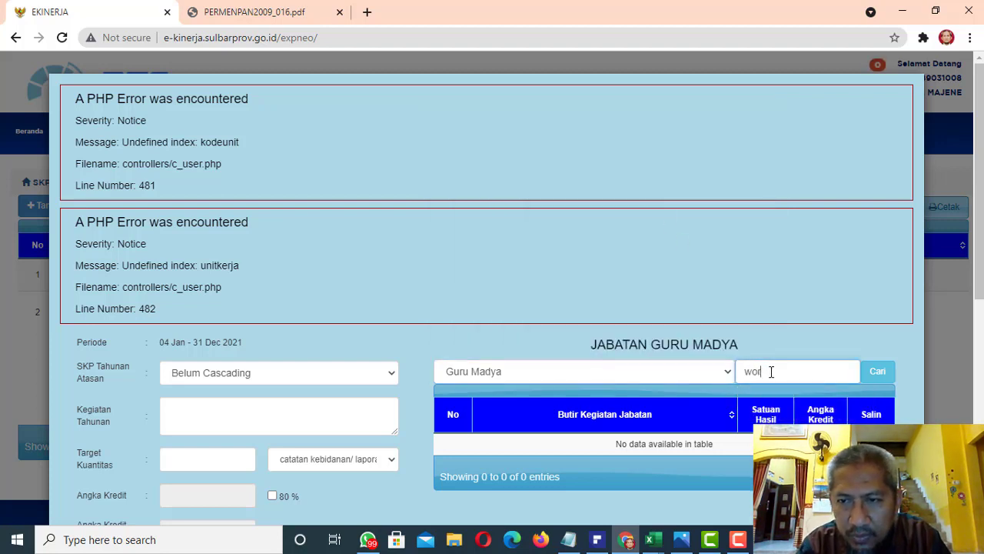
pyautogui.write('kshop')
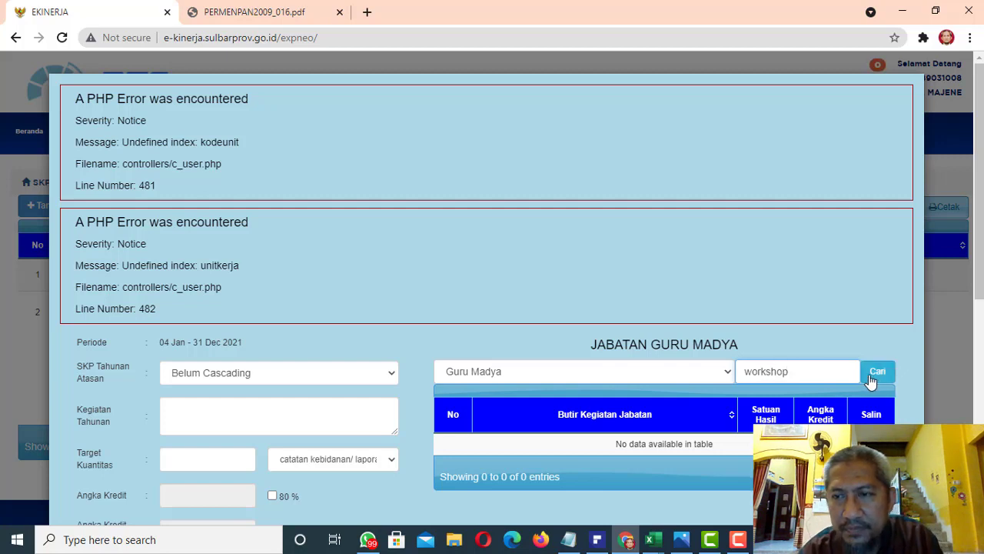
pyautogui.click(876, 375)
# Search the activity items for "lokakarya" and copy "Menjadi pemrasaran/nara sumber pada seminar atau lokakarya ilmiah" into the target form
pyautogui.hotkey('shift', 'Tab')
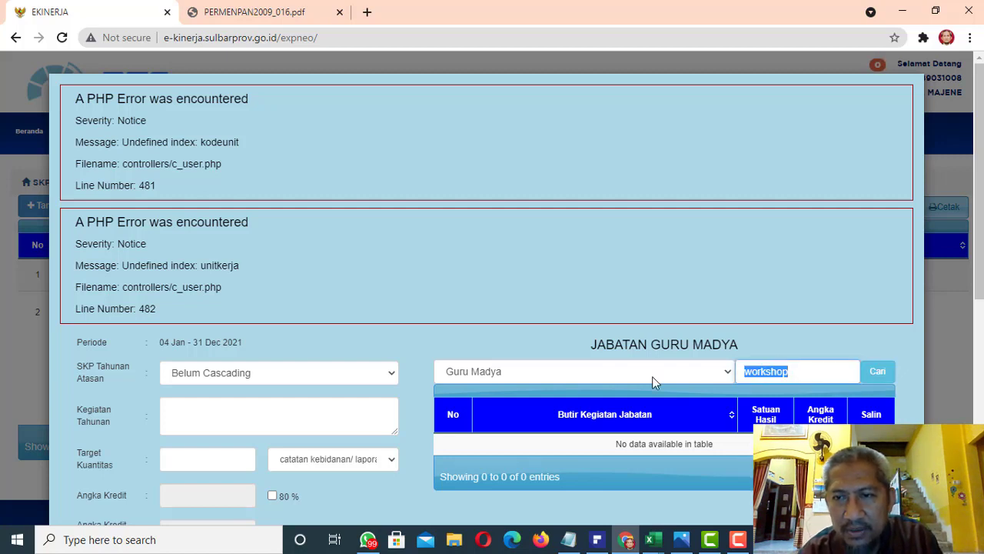
pyautogui.write('lokakarya')
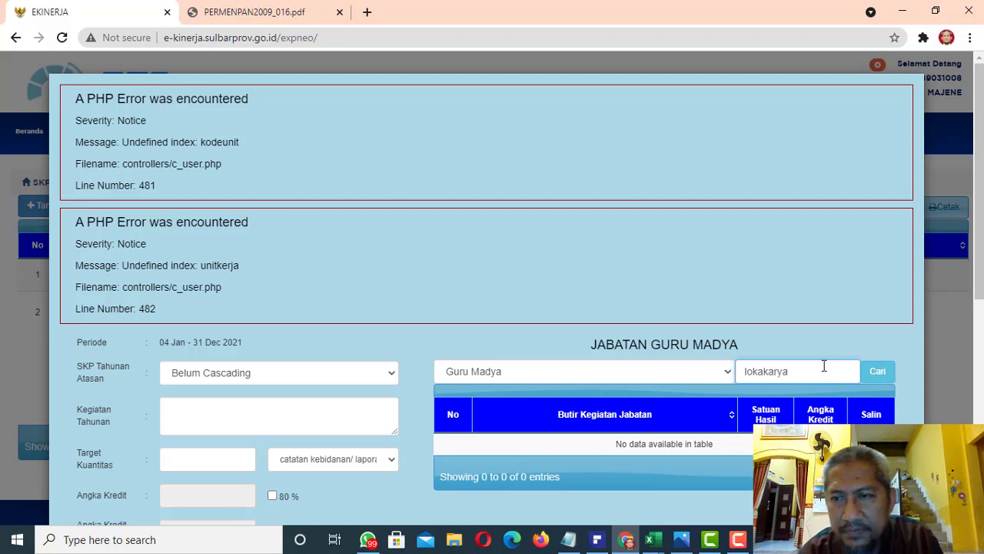
pyautogui.click(870, 377)
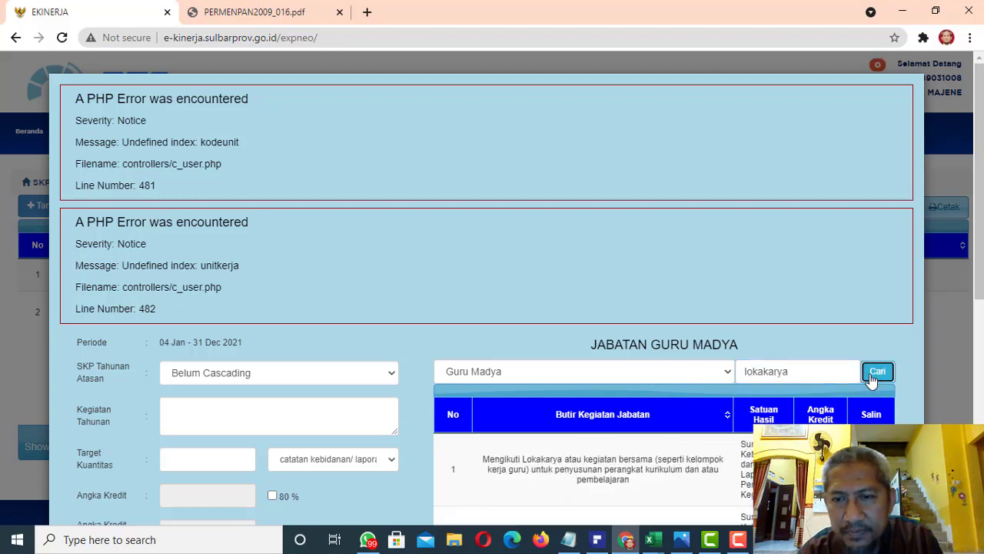
pyautogui.moveTo(979, 234); pyautogui.dragTo(979, 341)
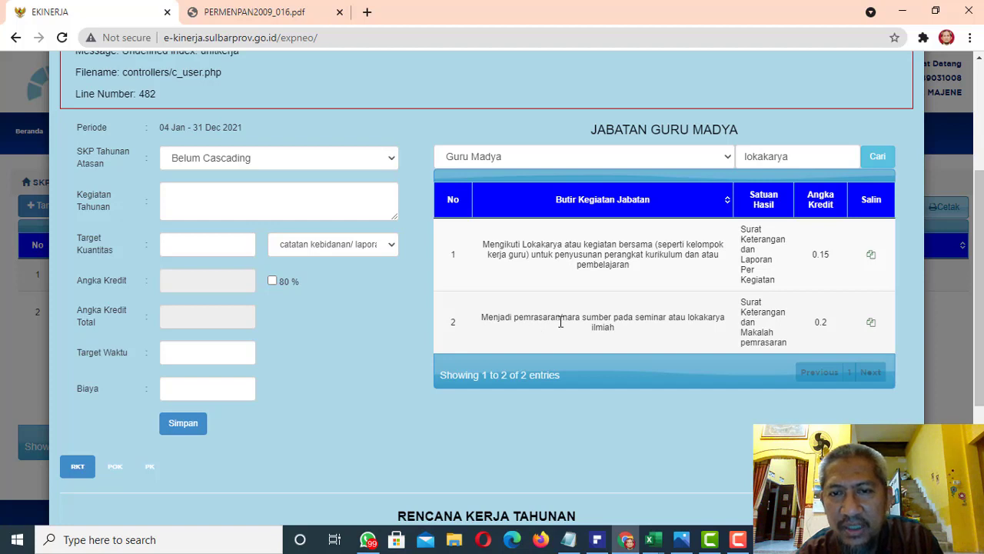
pyautogui.click(870, 324)
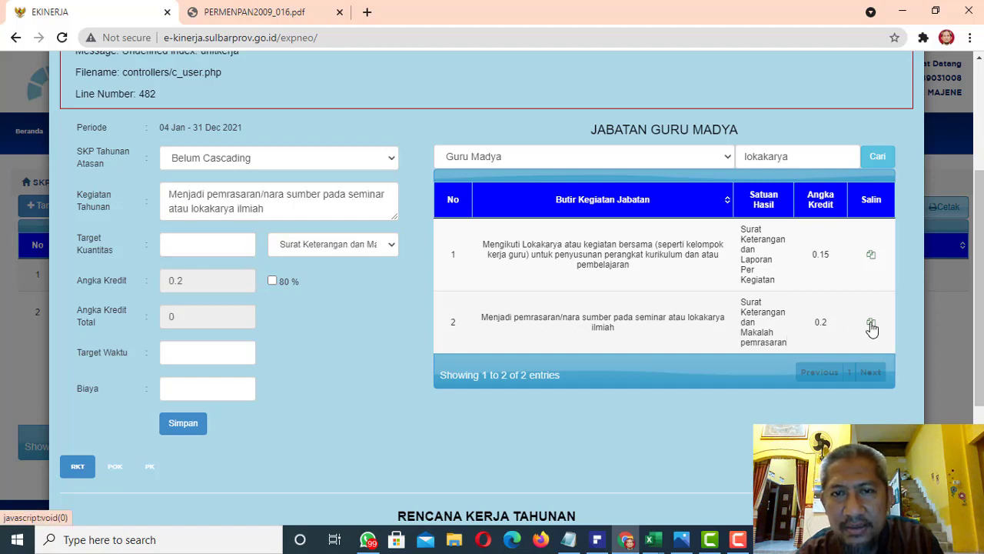
# Set the seminar speaker activity's target quantity to 1 and target time to 12, and save the target without a cost
pyautogui.click(231, 244)
pyautogui.click(204, 280)
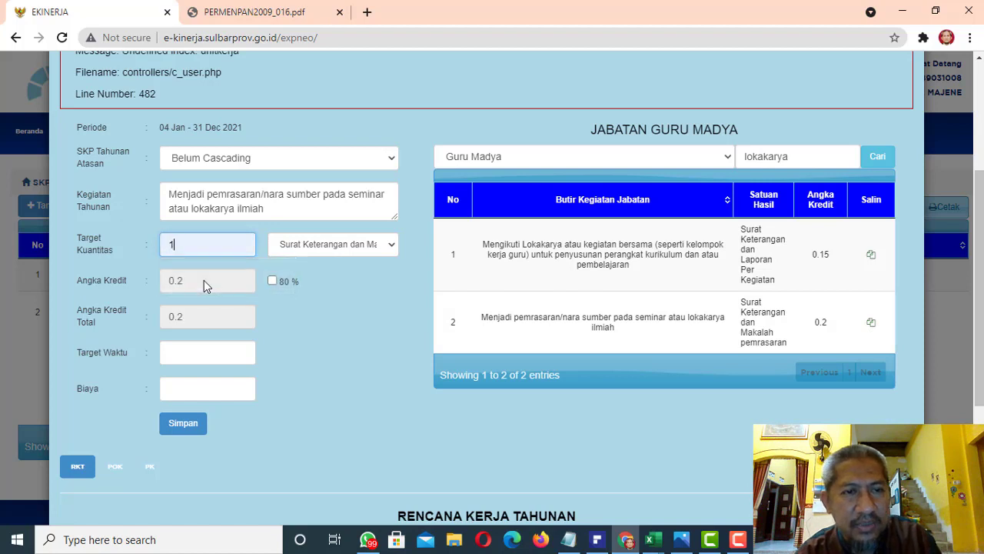
pyautogui.click(195, 354)
pyautogui.click(194, 383)
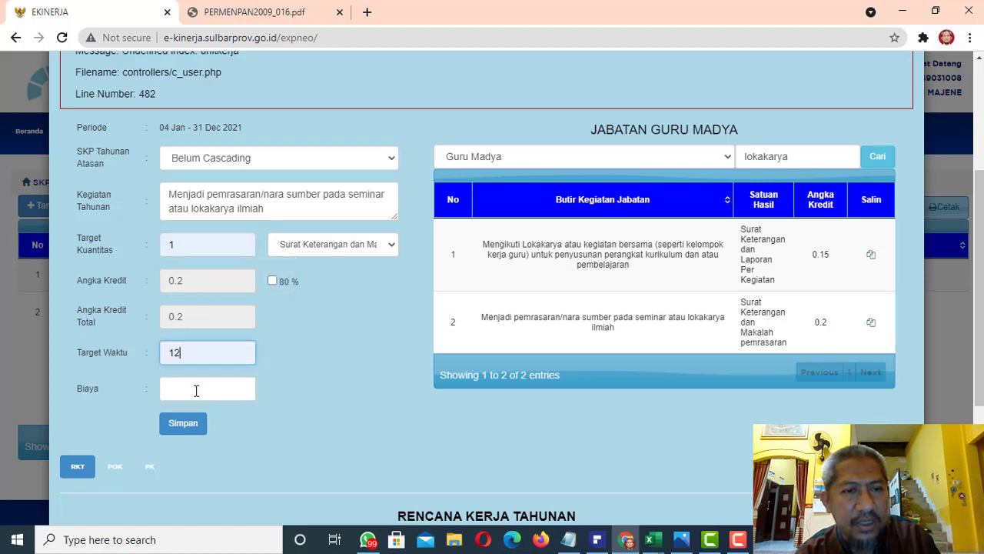
pyautogui.click(185, 425)
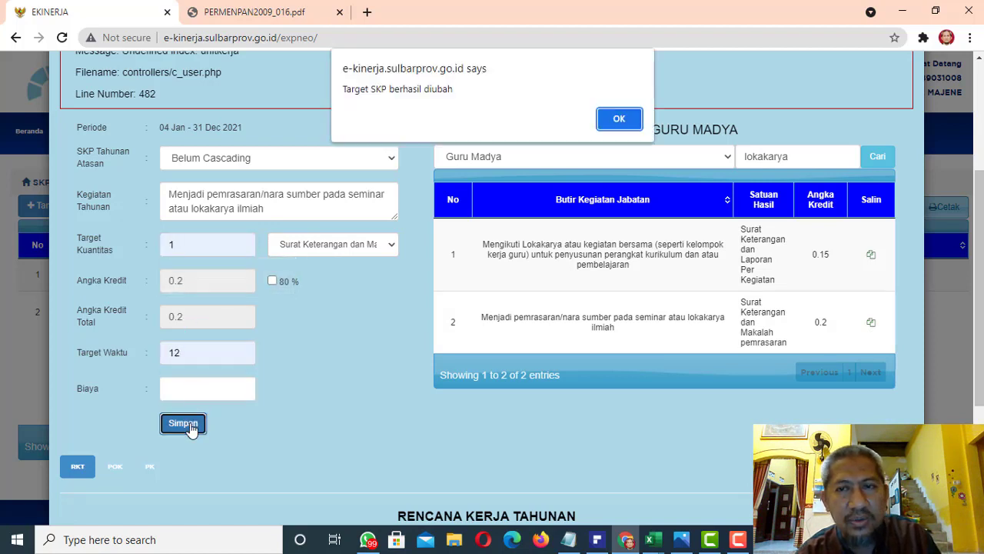
# Switch to PDFelement and review the scientific publication activities in the perhitungan angka kredit table, then return to the annual target list in Chrome
pyautogui.click(619, 120)
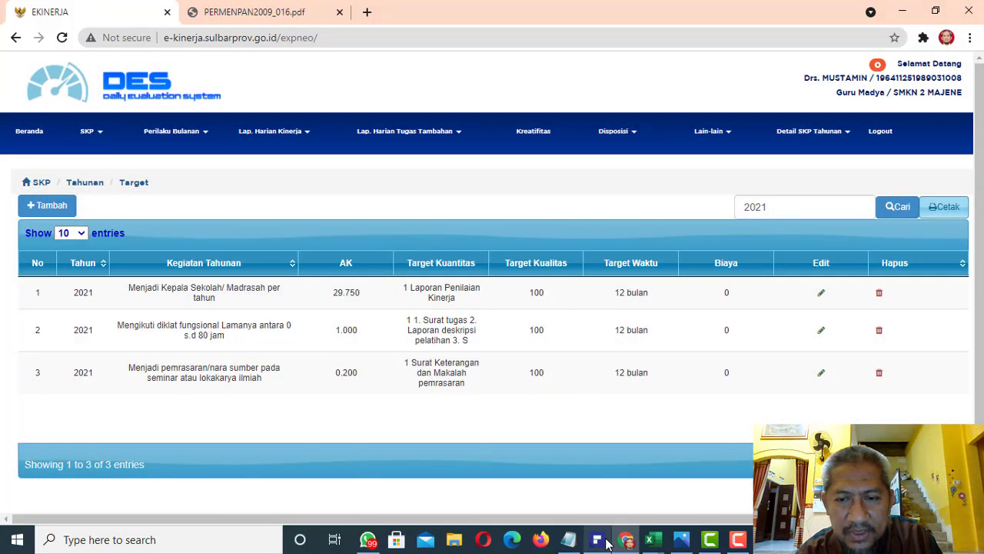
pyautogui.click(599, 539)
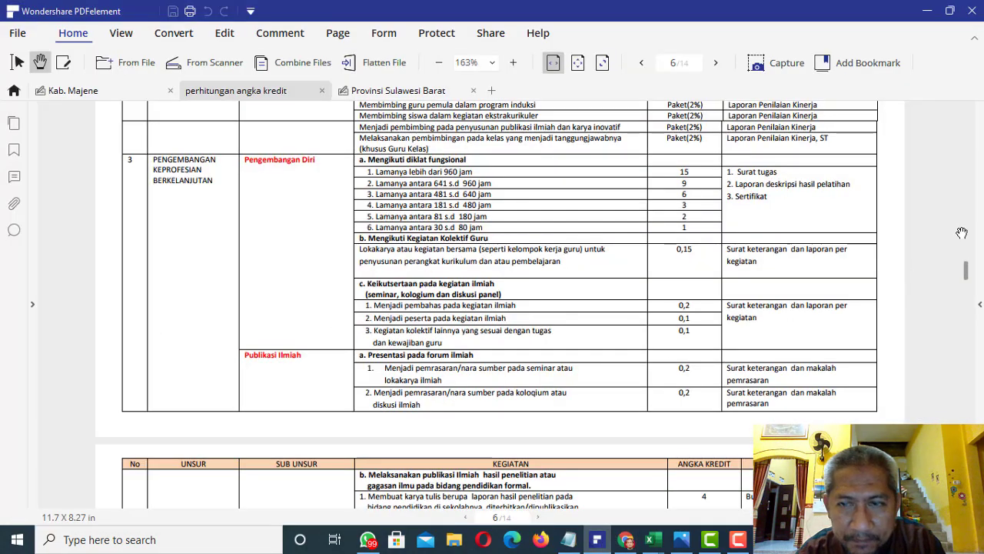
pyautogui.moveTo(588, 372); pyautogui.dragTo(613, 246)
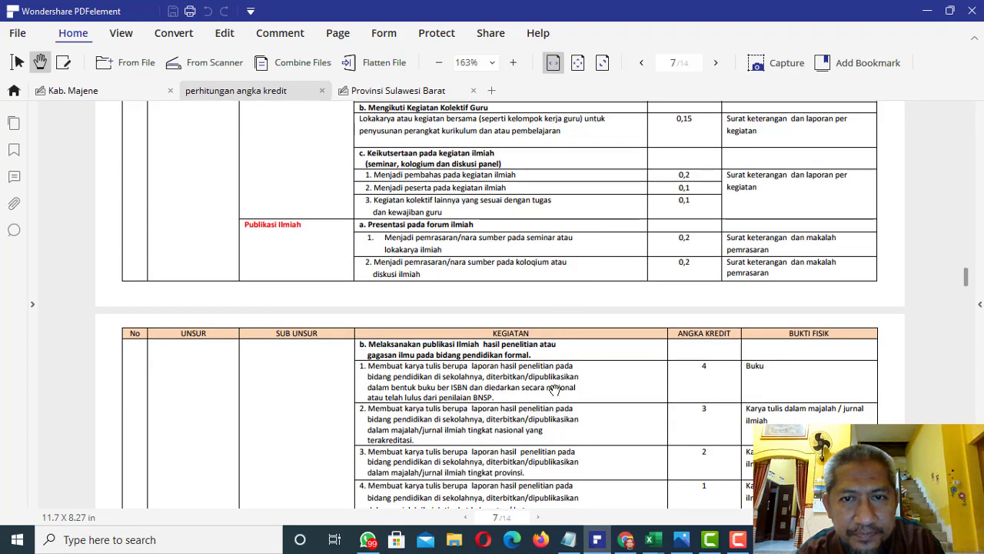
pyautogui.moveTo(555, 389); pyautogui.dragTo(558, 276)
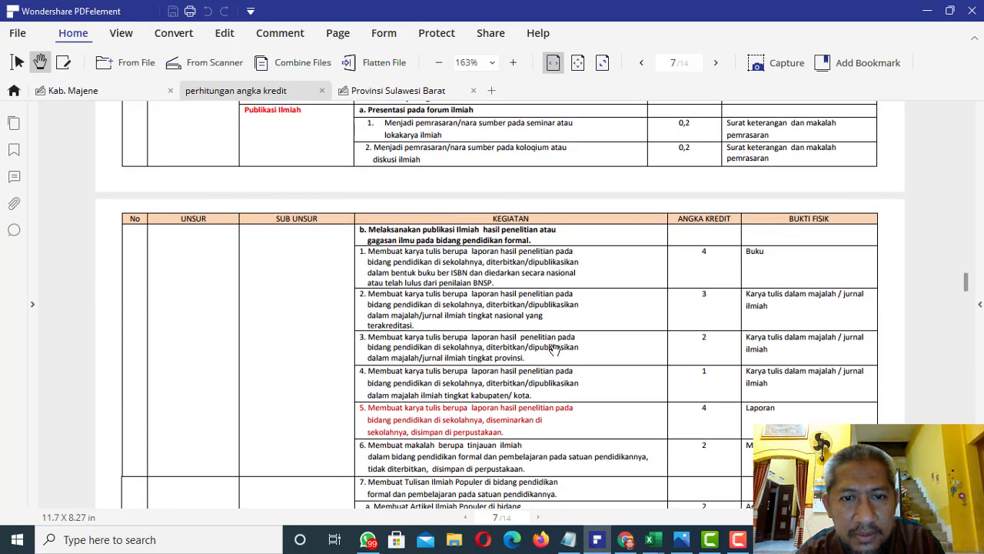
pyautogui.moveTo(547, 408); pyautogui.dragTo(547, 316)
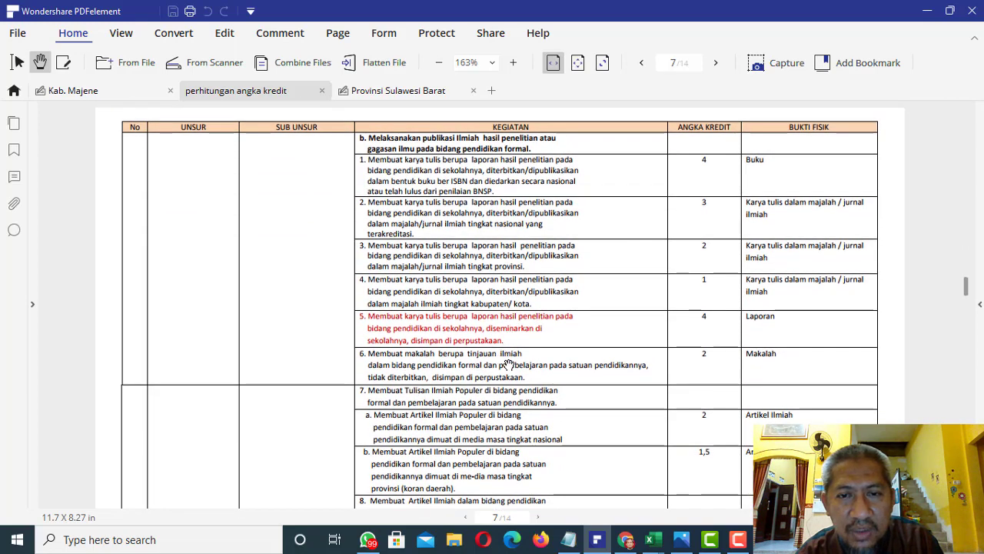
pyautogui.scroll(-1, 589, 431)
pyautogui.scroll(2, 587, 461)
pyautogui.click(632, 544)
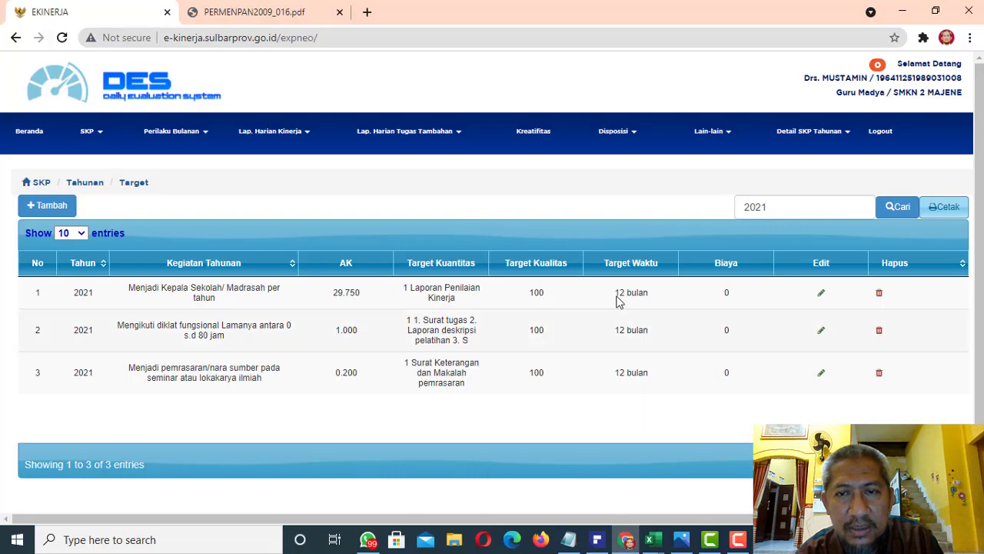
# Add a new annual target and select Guru Madya as the position whose activity items are offered
pyautogui.click(50, 206)
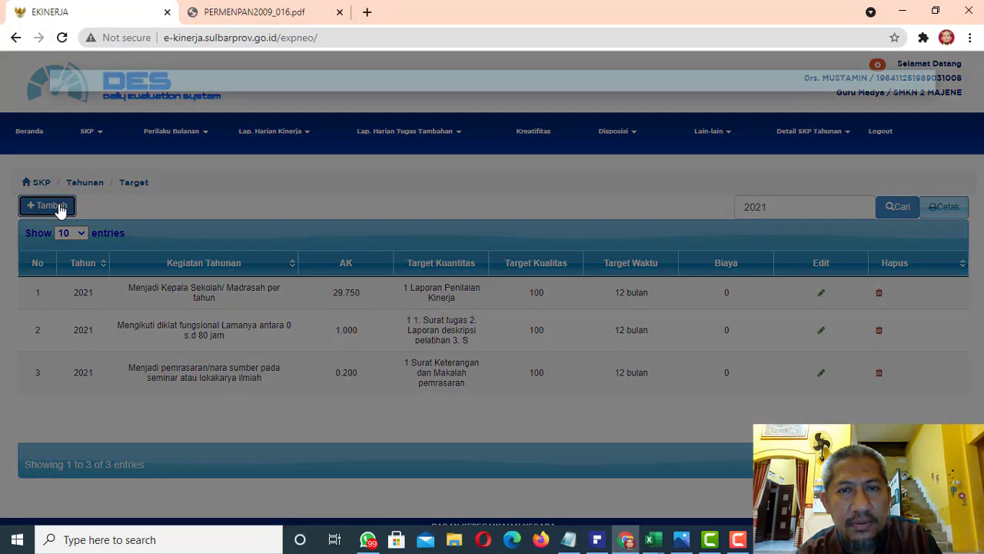
pyautogui.click(684, 370)
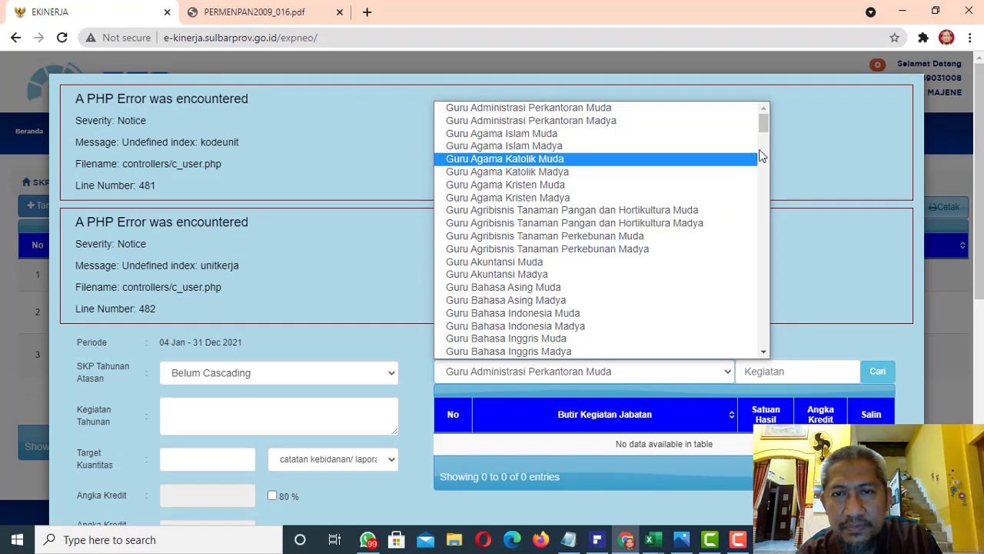
pyautogui.moveTo(766, 126); pyautogui.dragTo(765, 215)
pyautogui.click(708, 230)
# Search the Guru Madya items for "seminar" and copy "Mengikuti kegiatan ilmiah (seminar, kologium,dan diskusi panel) Menjadi peserta pada kegiatan ilmiah" into the target form
pyautogui.click(760, 373)
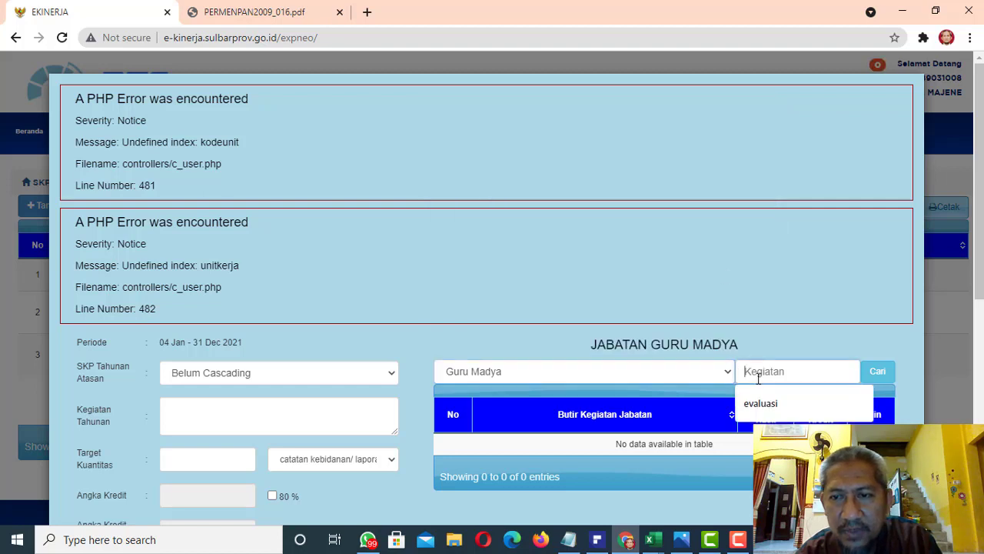
pyautogui.write('seminar')
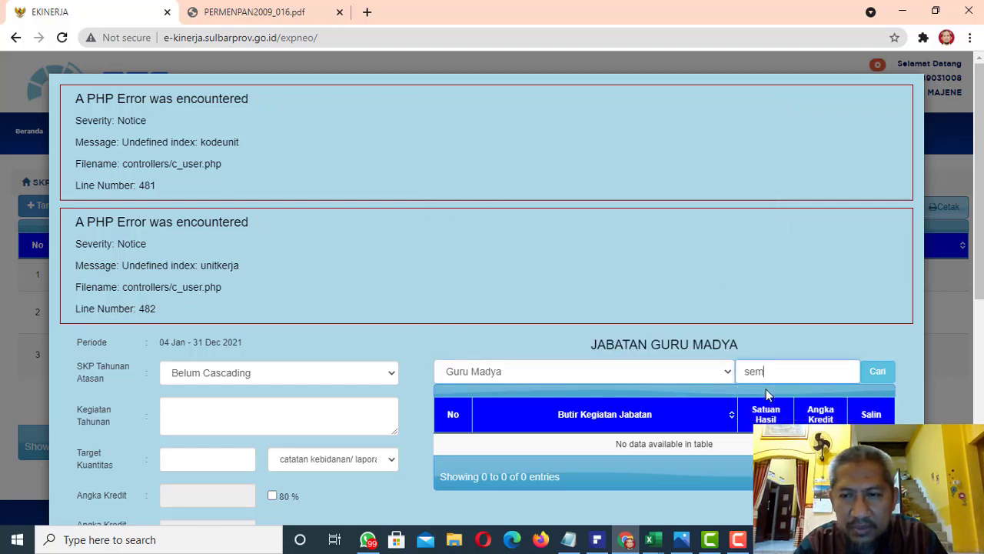
pyautogui.click(877, 372)
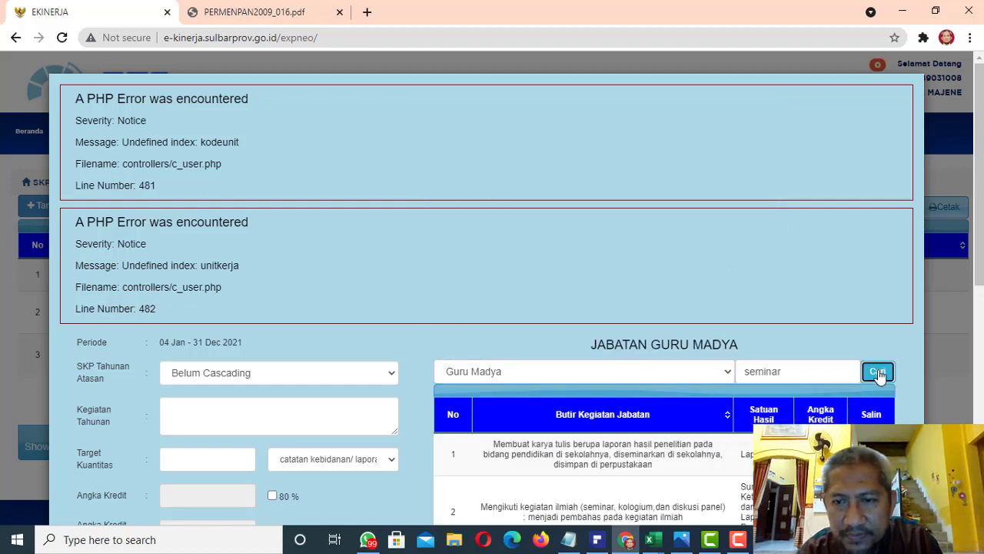
pyautogui.scroll(-1, 982, 304)
pyautogui.scroll(-3, 982, 304)
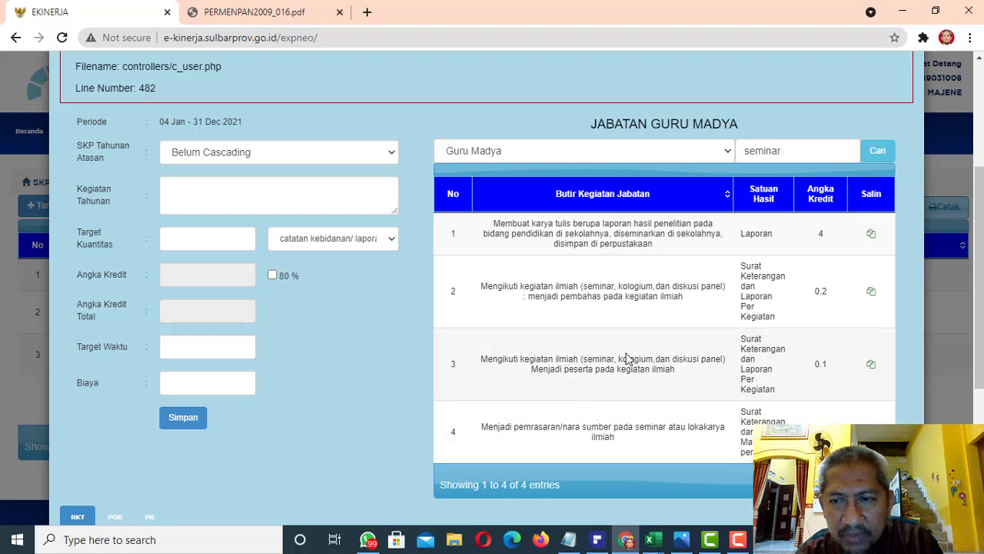
pyautogui.click(871, 365)
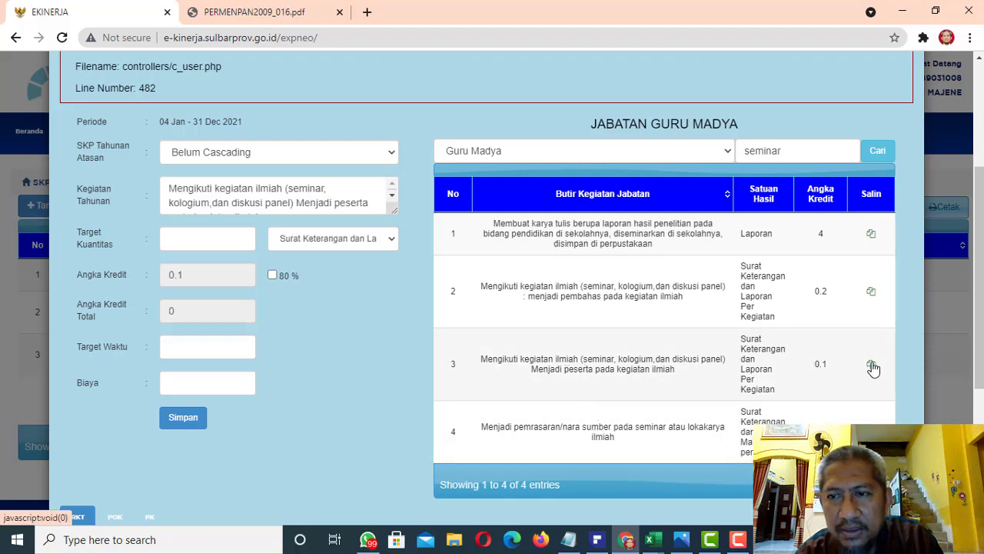
# Set the scientific activity participant target's quantity to 2 and target time to 12, and save it without a cost
pyautogui.click(227, 241)
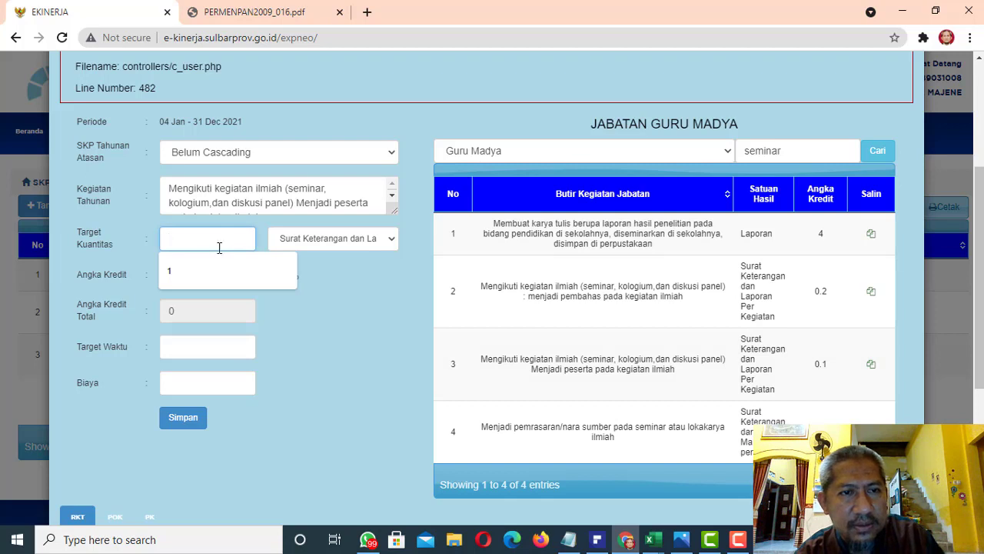
pyautogui.click(198, 271)
pyautogui.click(197, 347)
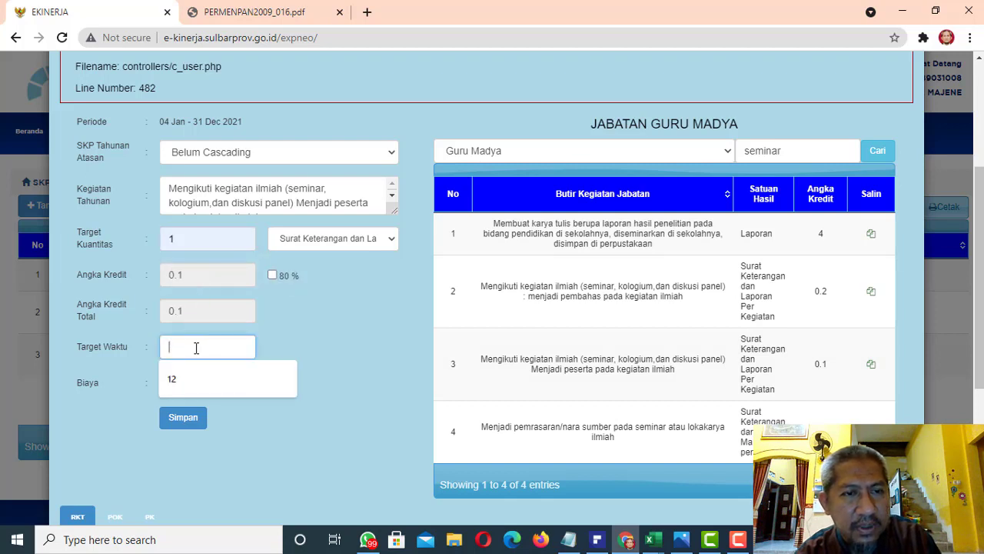
pyautogui.moveTo(189, 244); pyautogui.dragTo(149, 248)
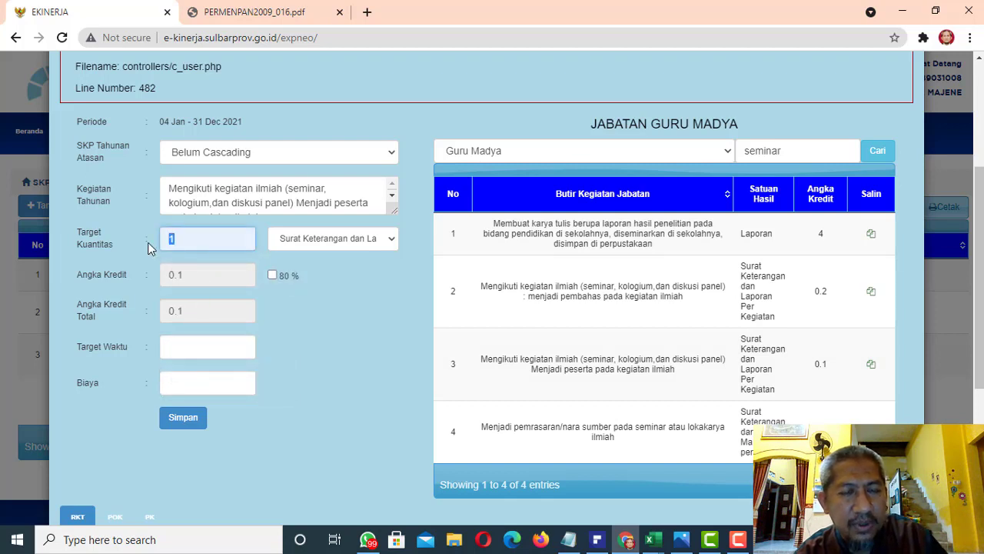
pyautogui.write('2')
pyautogui.click(199, 353)
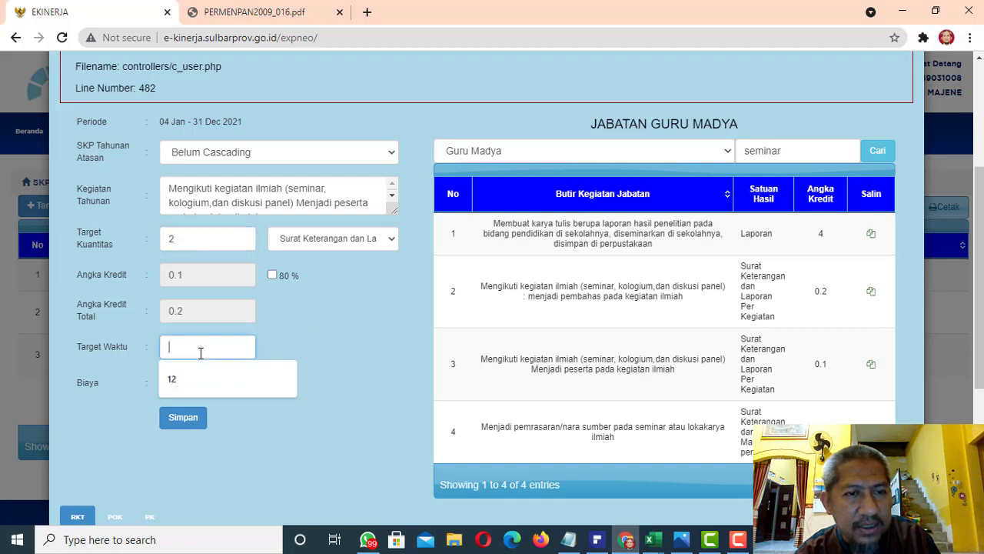
pyautogui.click(198, 378)
pyautogui.click(182, 419)
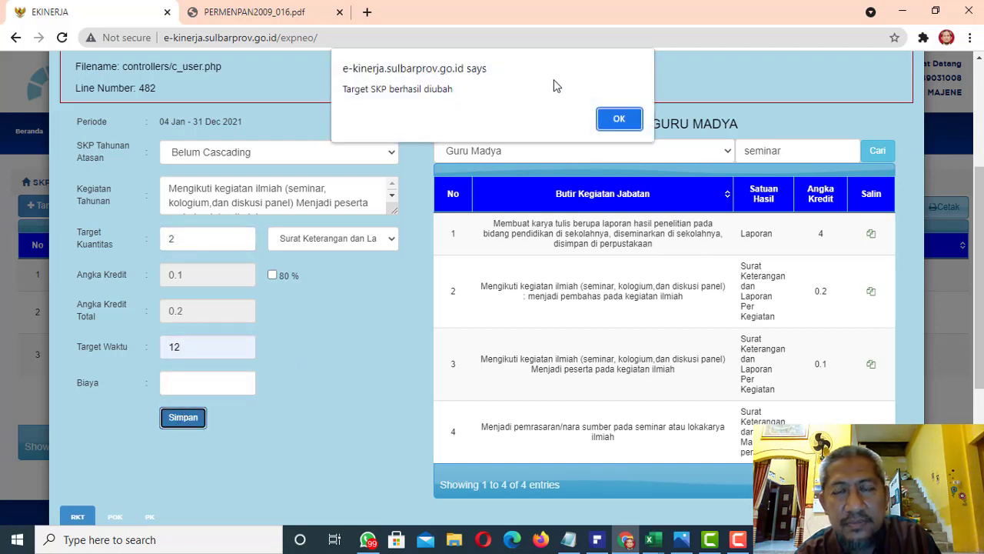
pyautogui.click(619, 119)
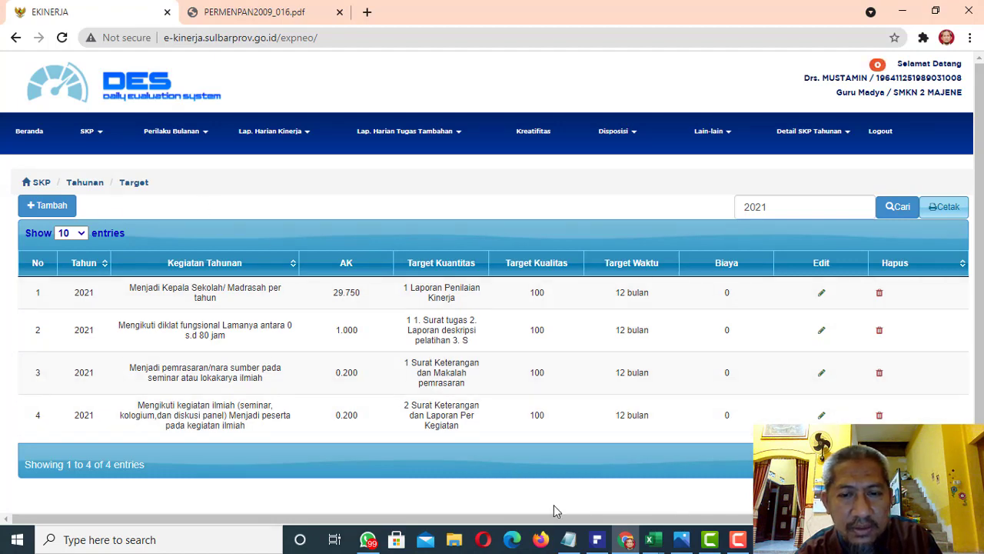
# Open a blank form for a further annual target and set its activity item position to Guru Madya
pyautogui.click(44, 205)
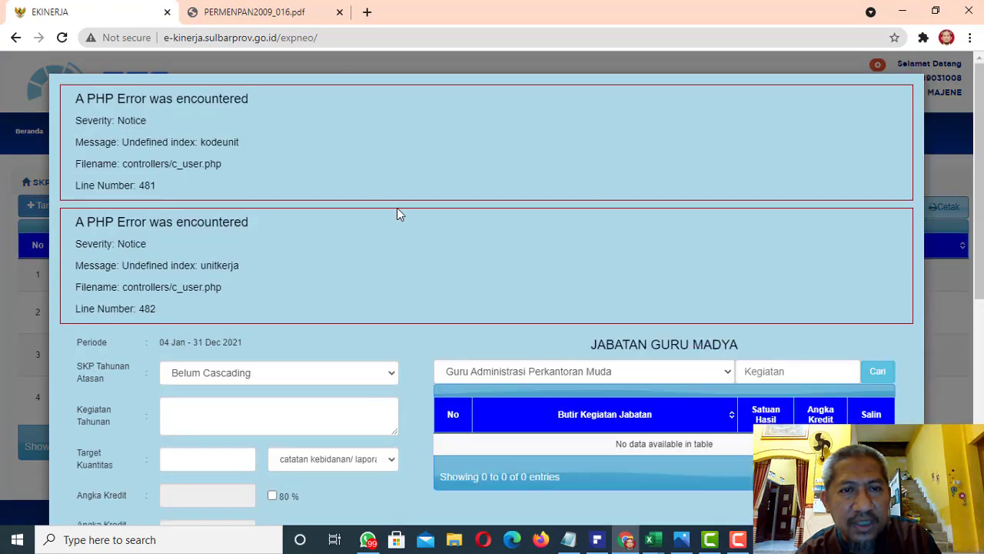
pyautogui.click(577, 377)
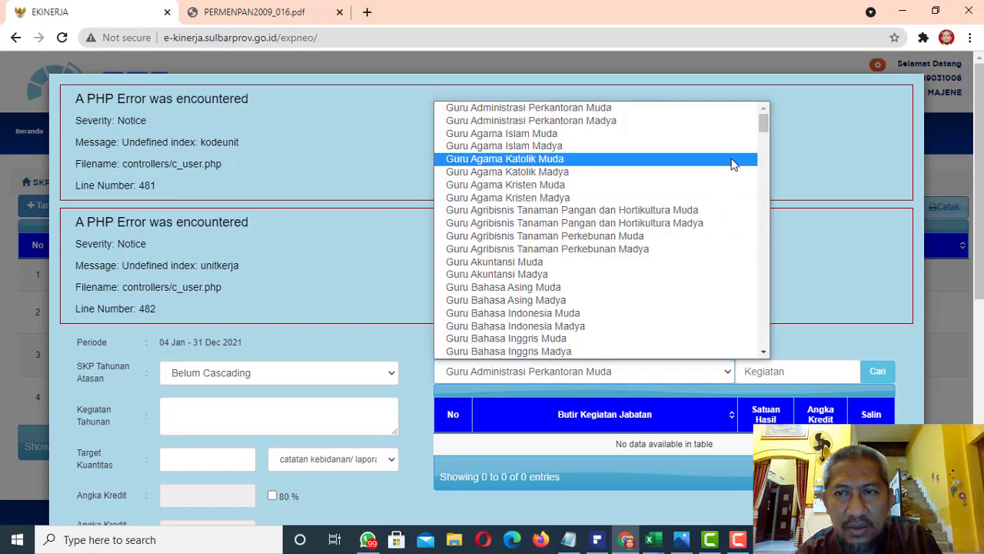
pyautogui.moveTo(766, 122); pyautogui.dragTo(771, 215)
pyautogui.click(676, 235)
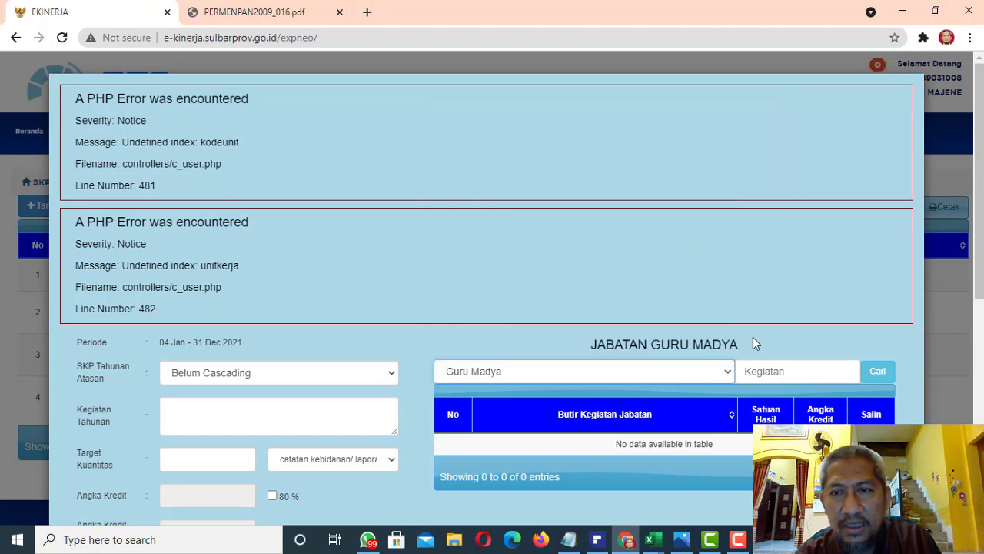
# Search the activity items for "organisasi" and copy "Menjadi anggota organisasi profesi, sebagai Pengurus aktif" into the target form
pyautogui.click(779, 373)
pyautogui.write('or')
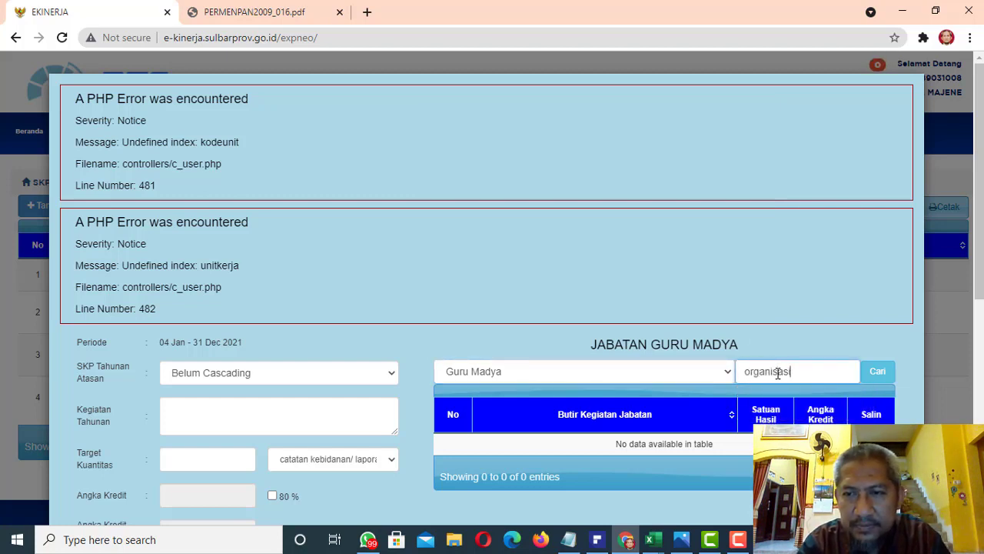
pyautogui.write('ganisasi')
pyautogui.click(877, 372)
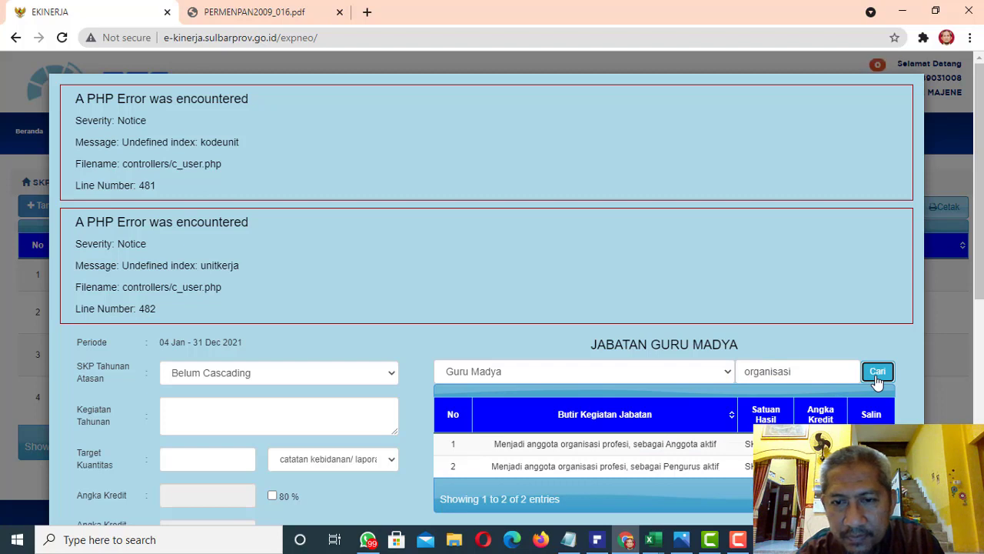
pyautogui.scroll(-2, 808, 354)
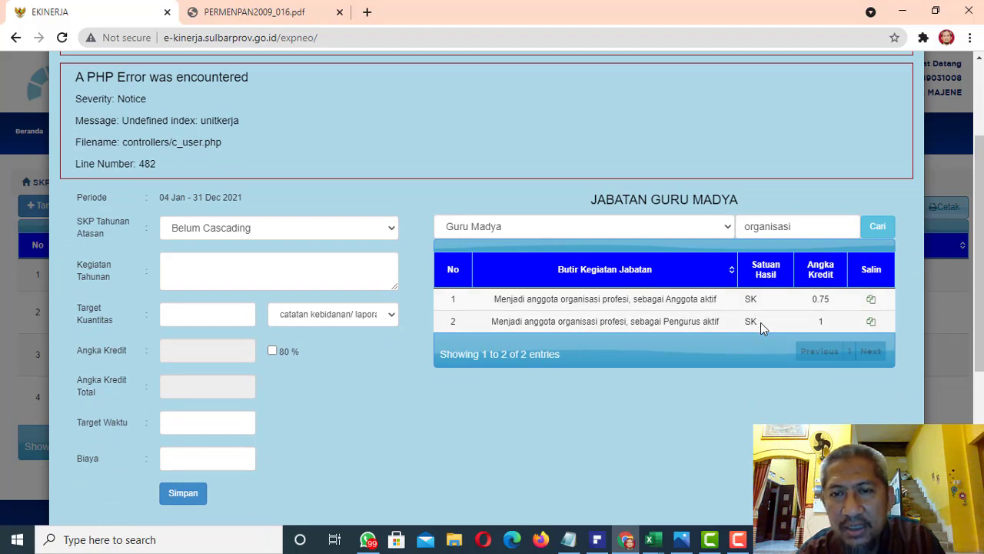
pyautogui.click(871, 323)
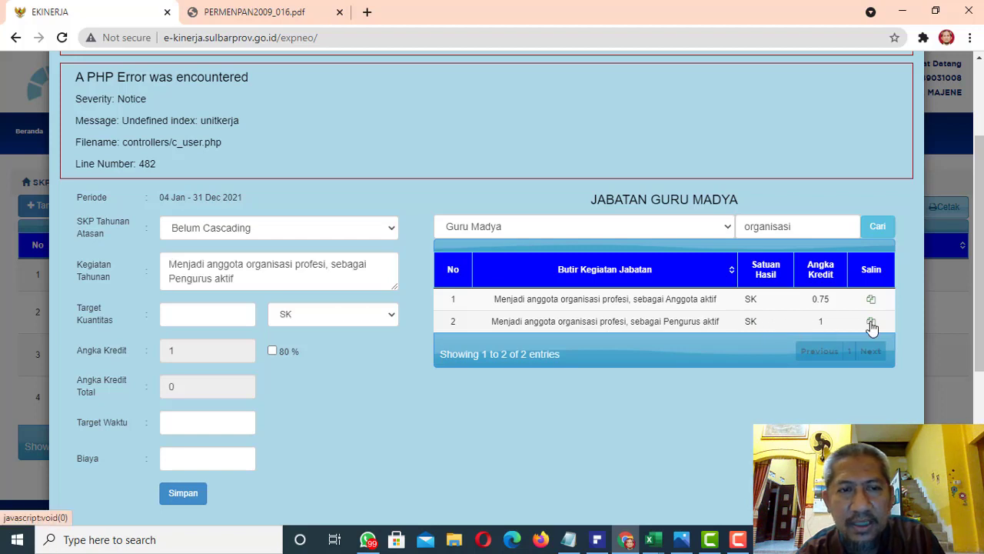
# Set the professional organisation target's quantity to 1 and target time to 12, and save it without a cost
pyautogui.click(206, 313)
pyautogui.write('1')
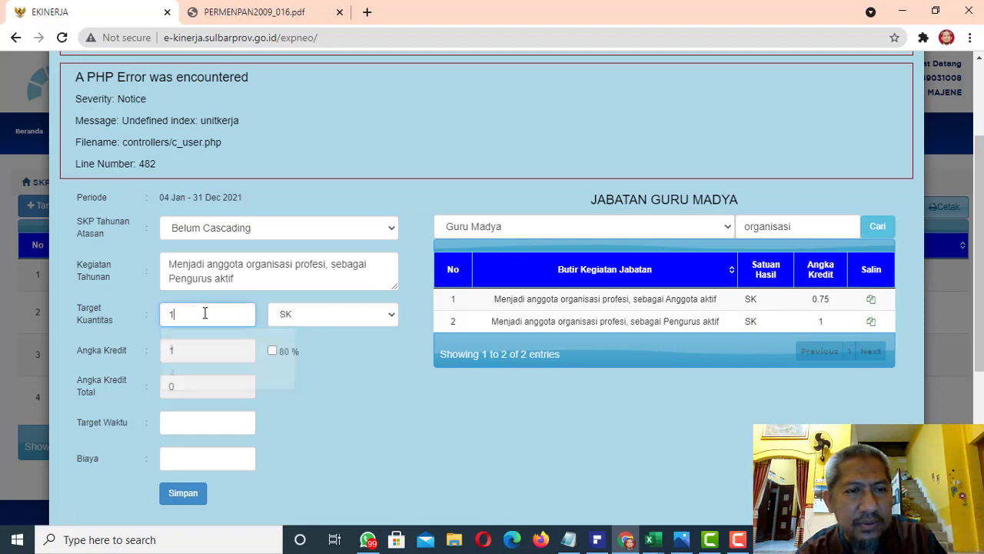
pyautogui.click(211, 423)
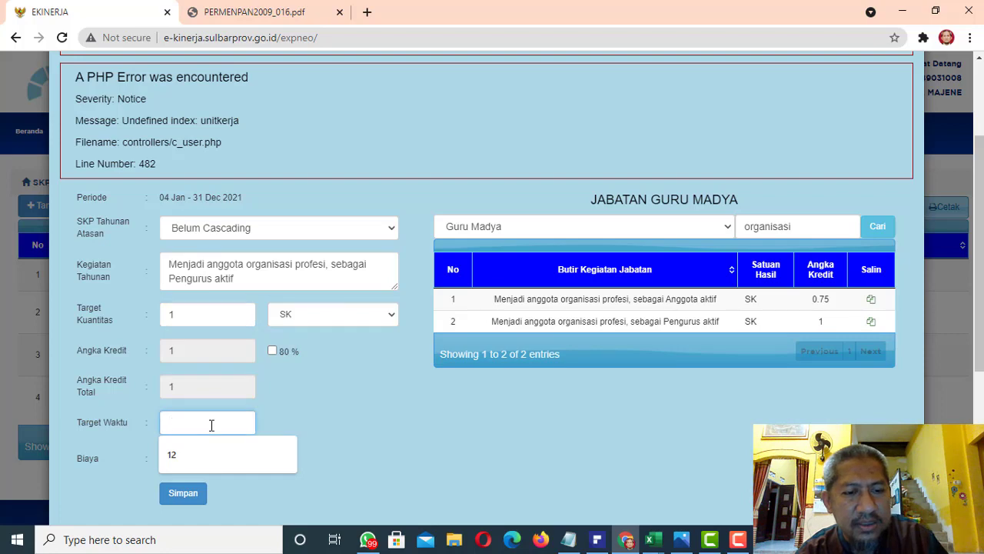
pyautogui.write('12')
pyautogui.click(173, 495)
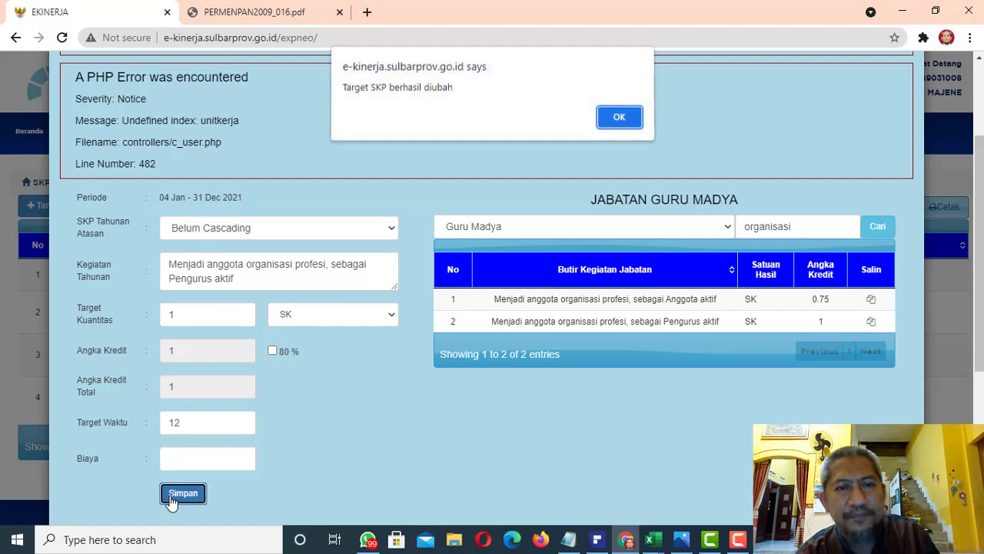
pyautogui.click(621, 115)
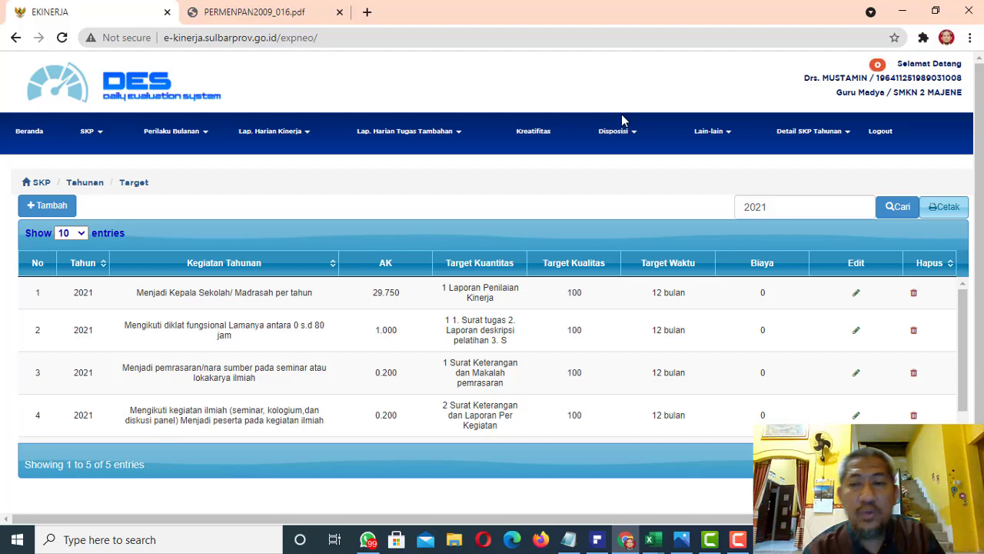
# Consult page 28 of PERMENPAN2009_016.pdf and the credit table in PDFelement, then return to the E-Kinerja target list
pyautogui.click(252, 23)
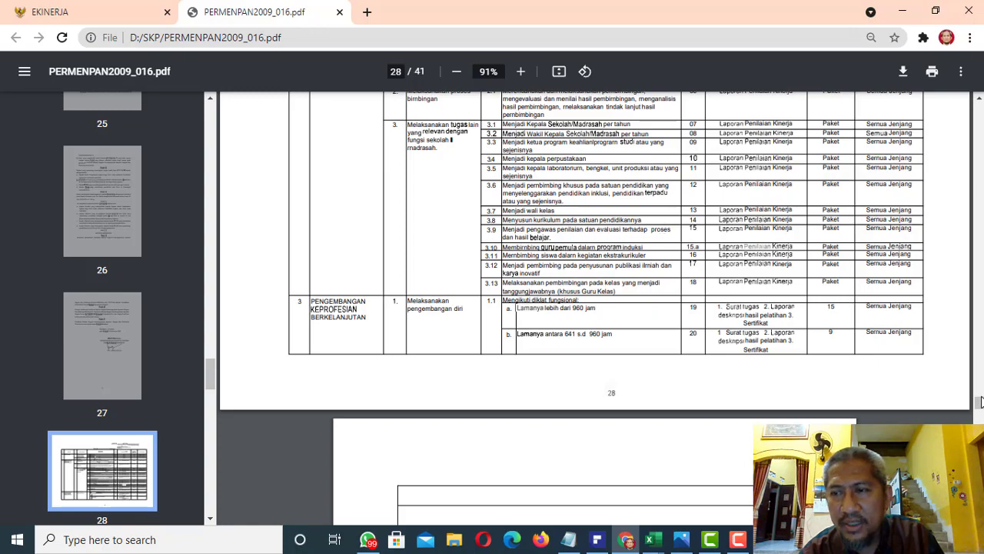
pyautogui.moveTo(980, 402); pyautogui.dragTo(980, 404)
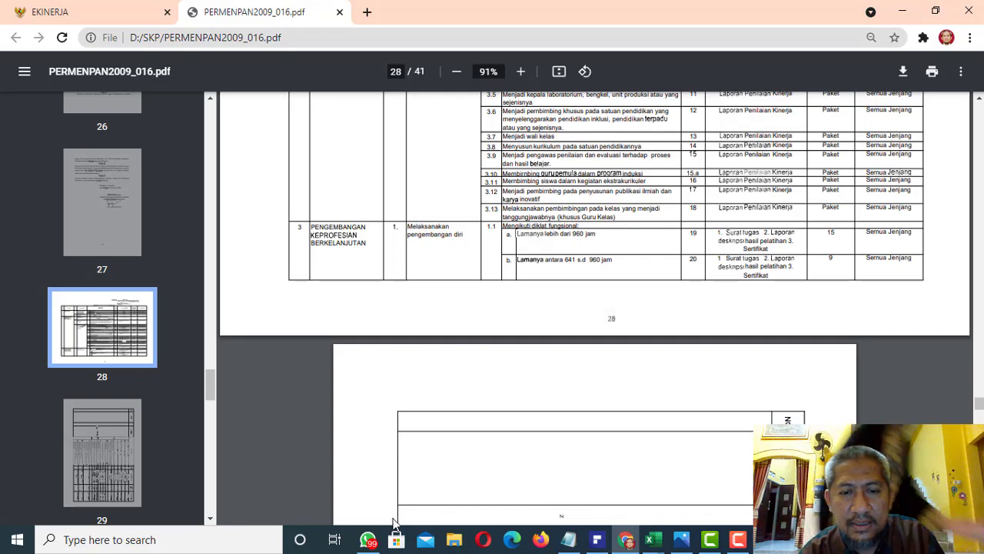
pyautogui.click(626, 538)
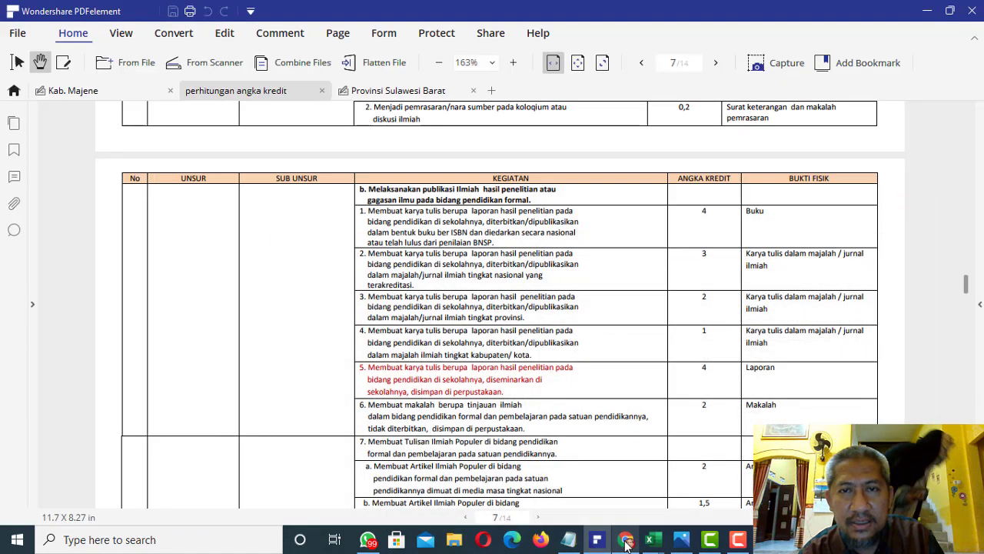
pyautogui.click(625, 538)
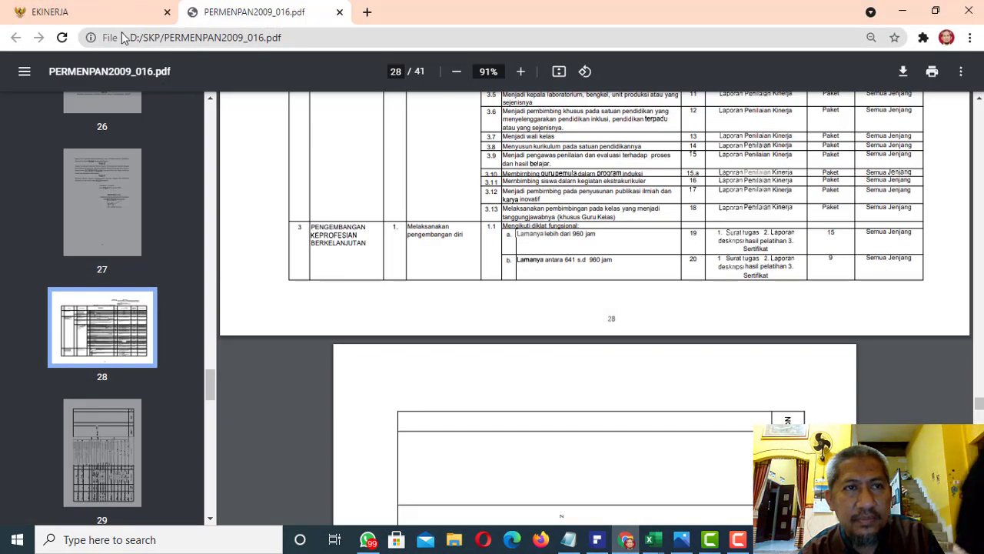
pyautogui.click(104, 15)
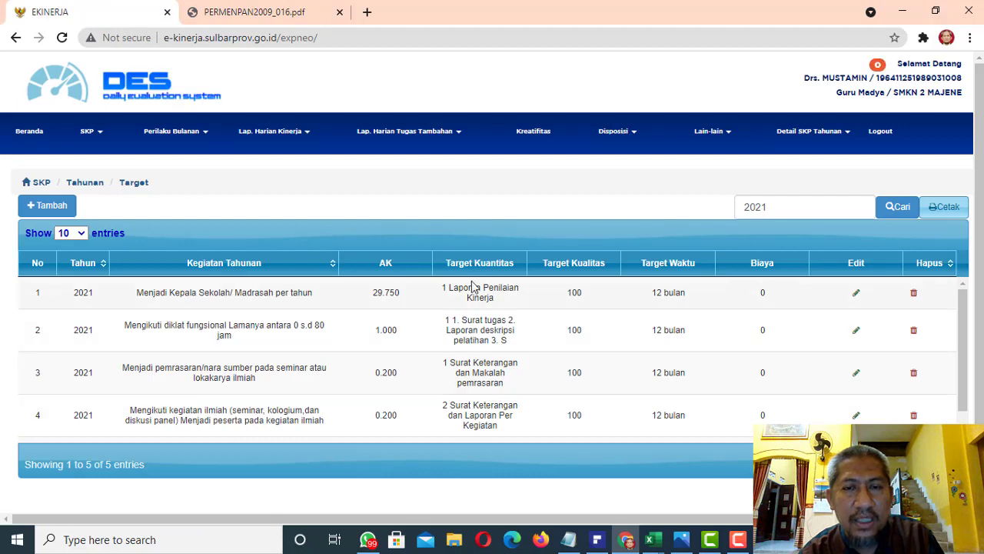